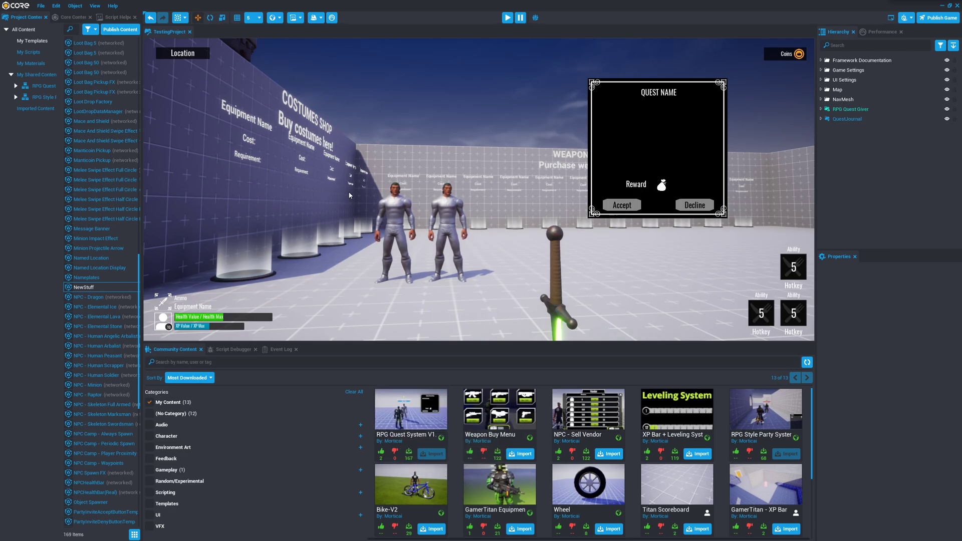
- Enlarge the main viewport in height and width, and start a preview of TestingProject
left_click_drag(474, 344, 476, 427)
left_click_drag(142, 239, 109, 239)
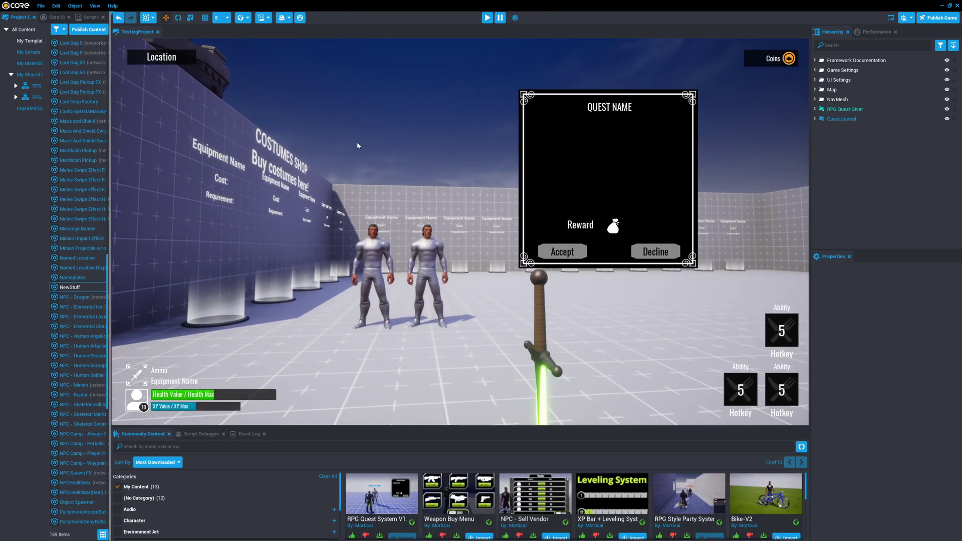
left_click(486, 19)
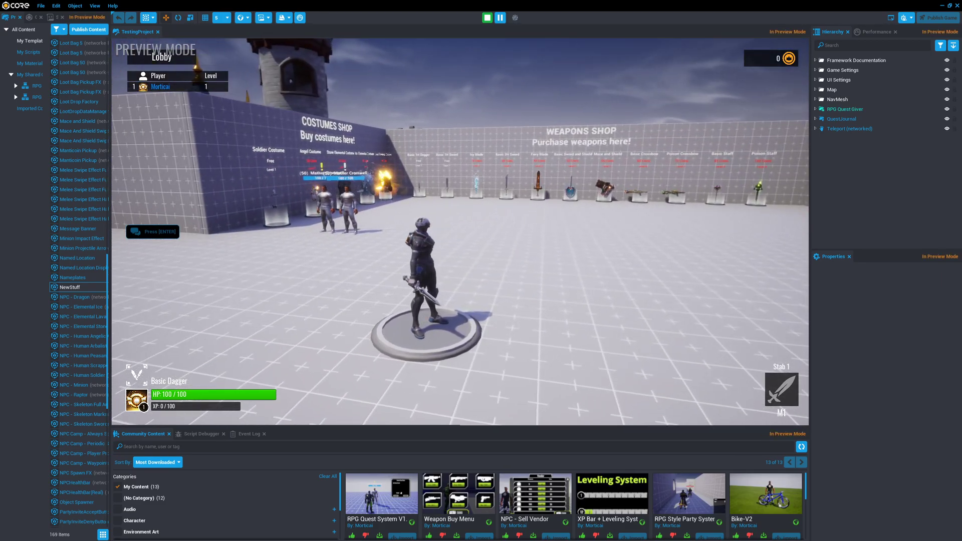
- Walk the character from the spawn point to the two quest givers beside the costumes shop
key("s")
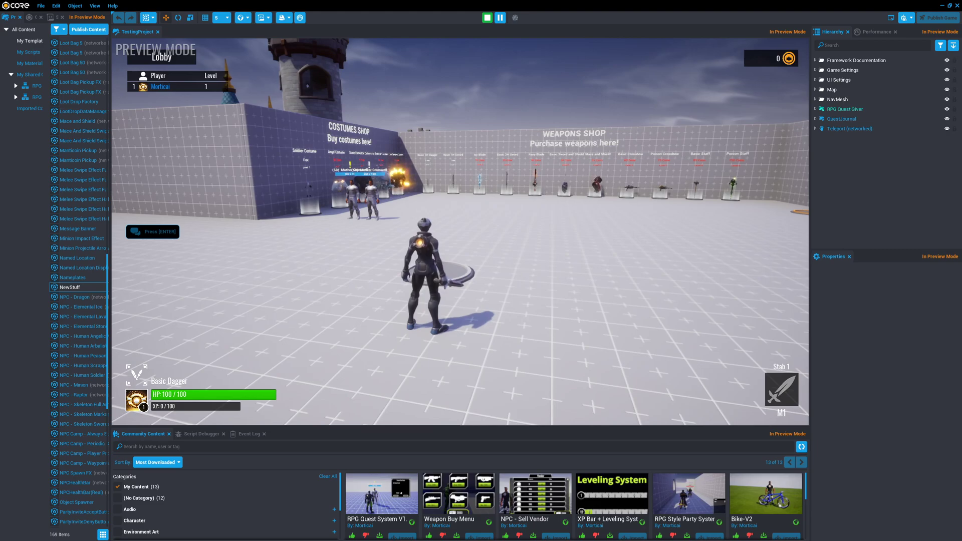
key("a")
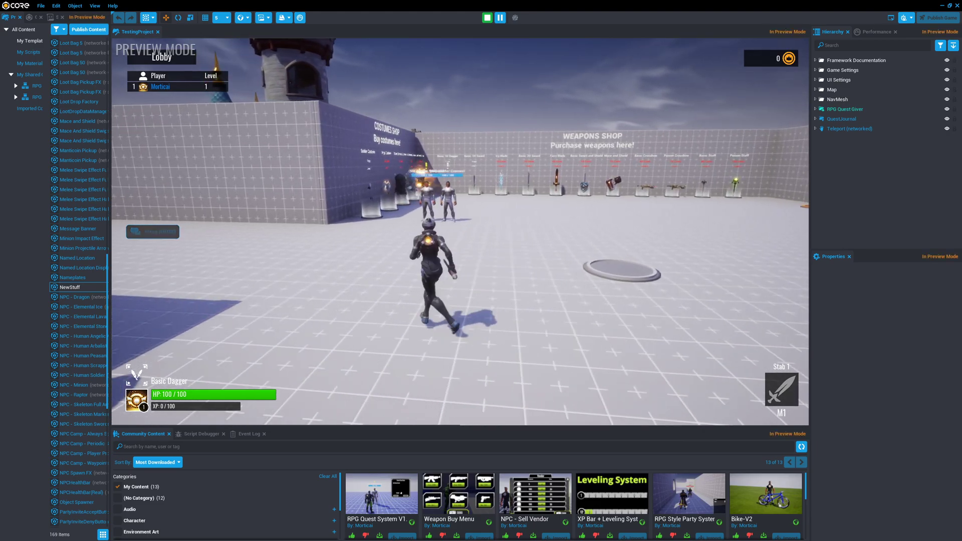
key("w")
key("w")
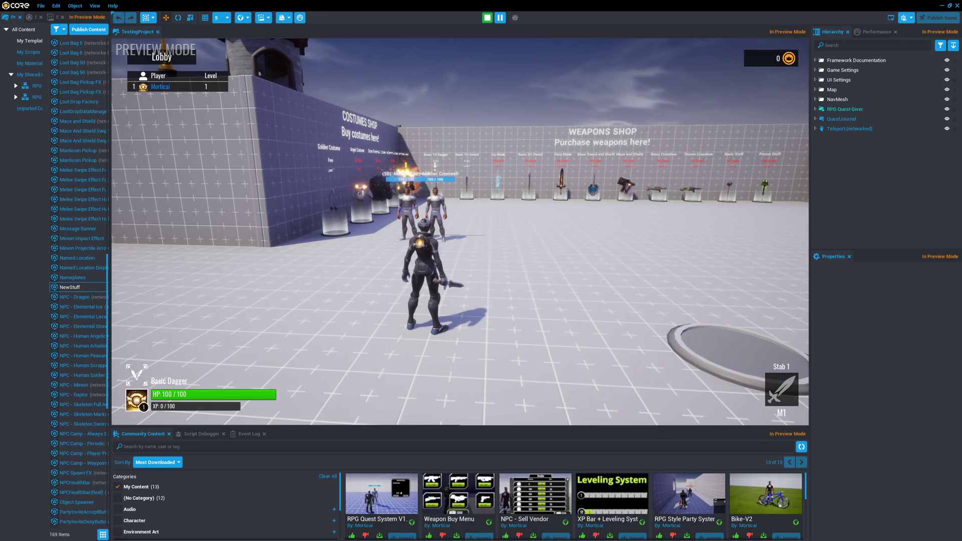
key("w")
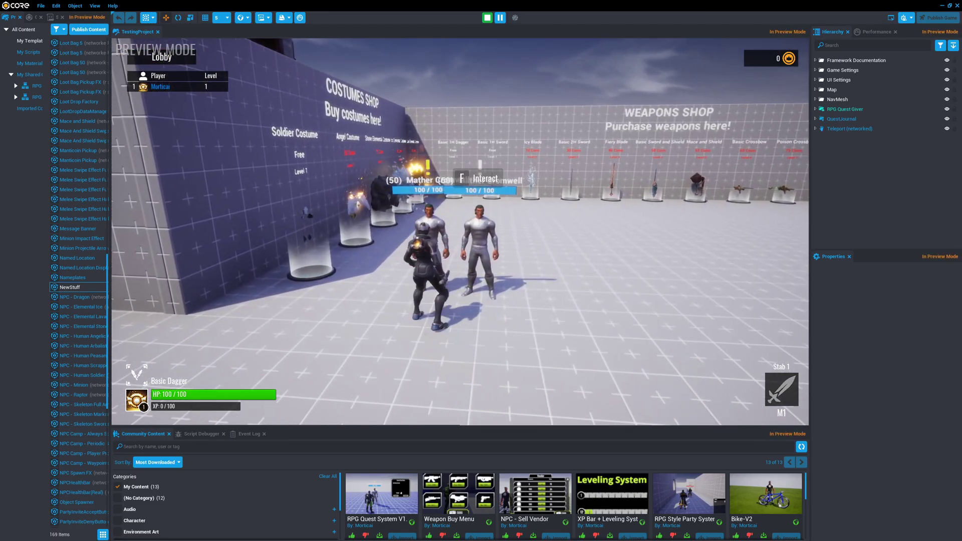
key("s")
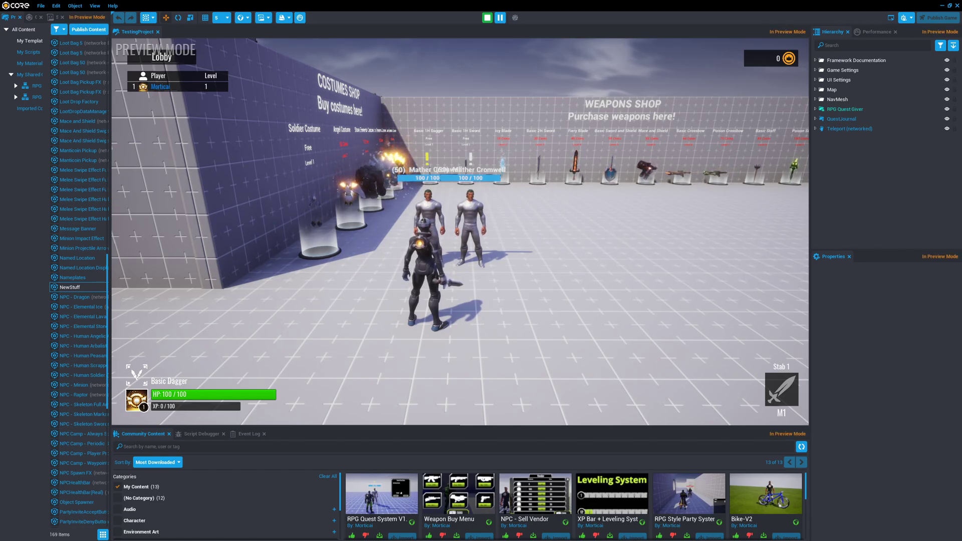
key("w")
key("d")
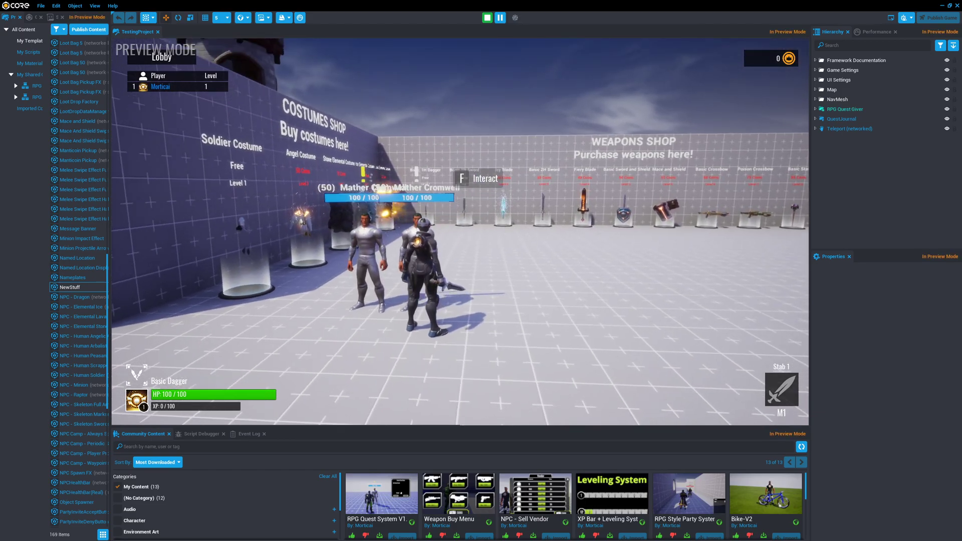
key("s")
key("s")
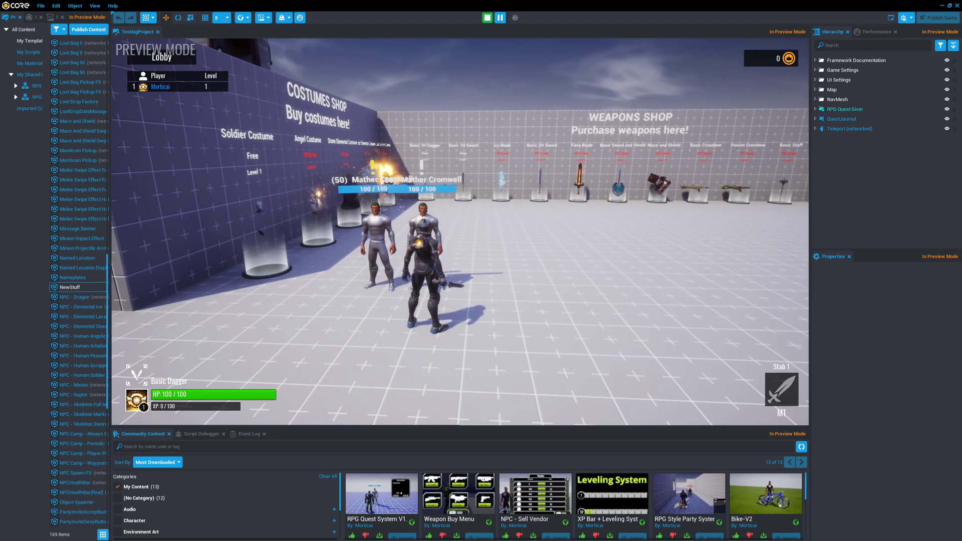
key("w")
key("w")
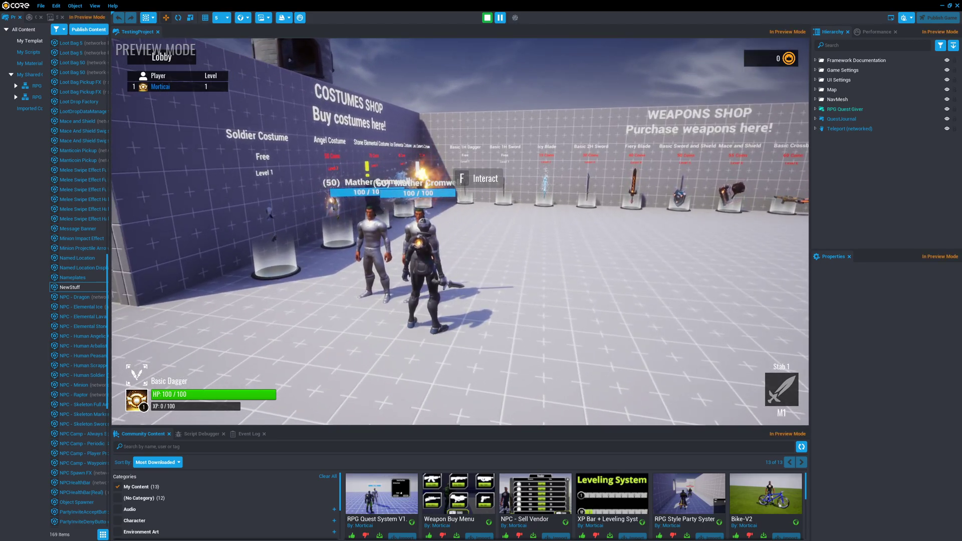
key("s")
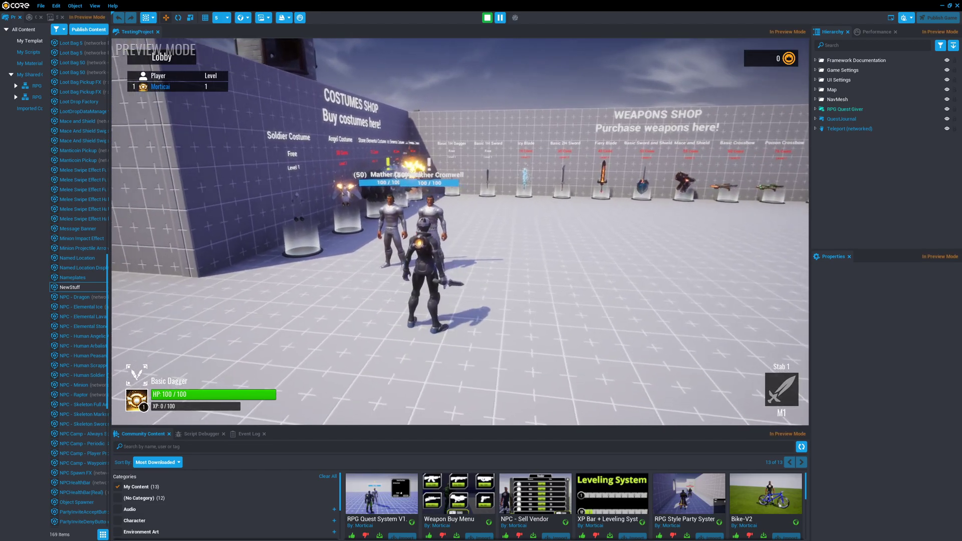
key("w")
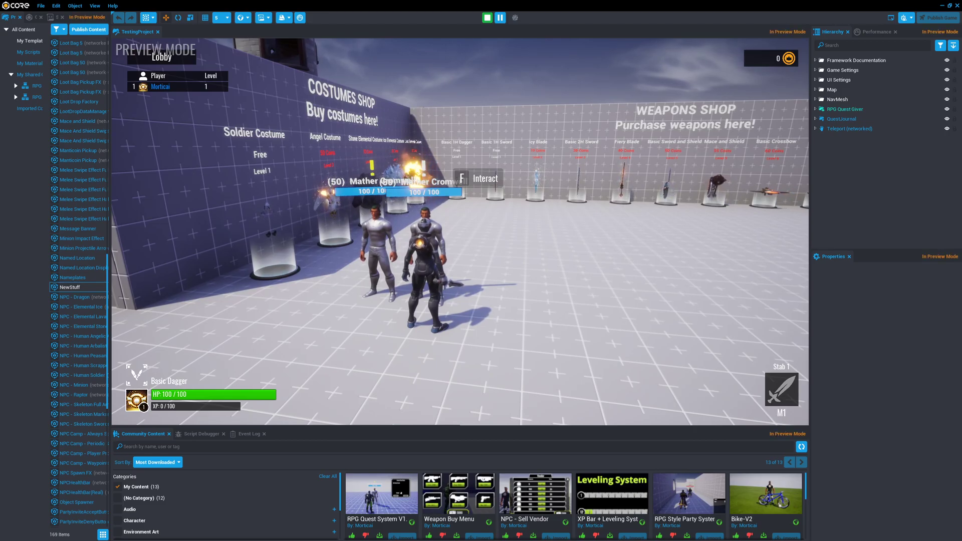
key("s")
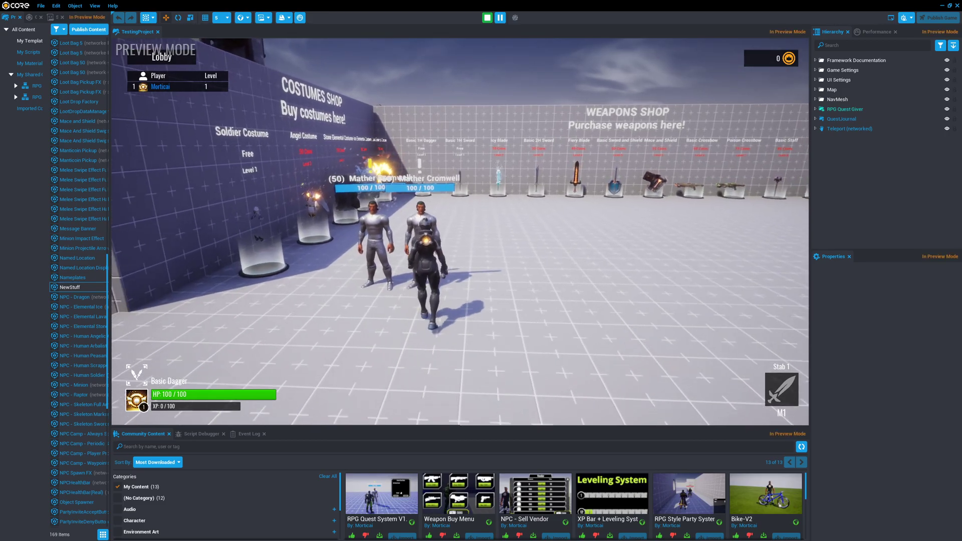
key("s")
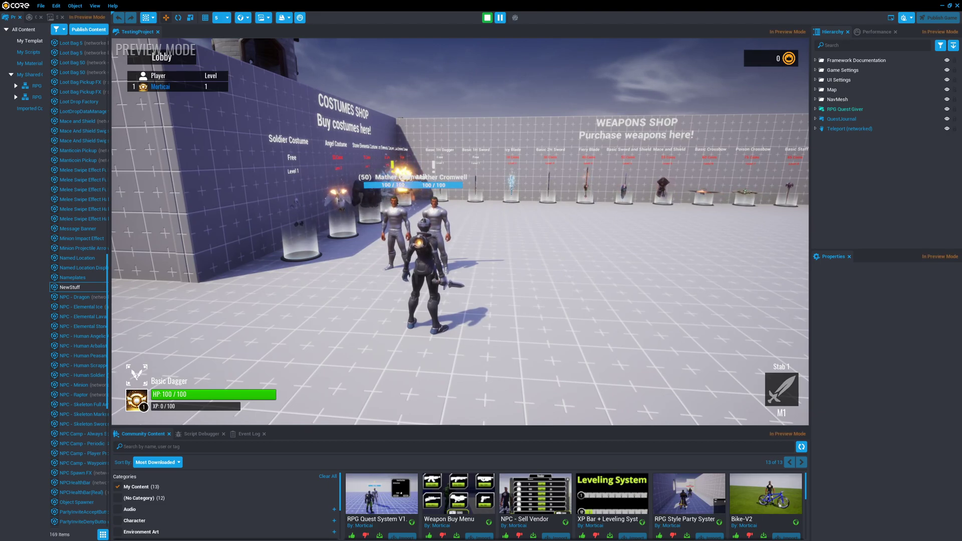
key("w")
key("a")
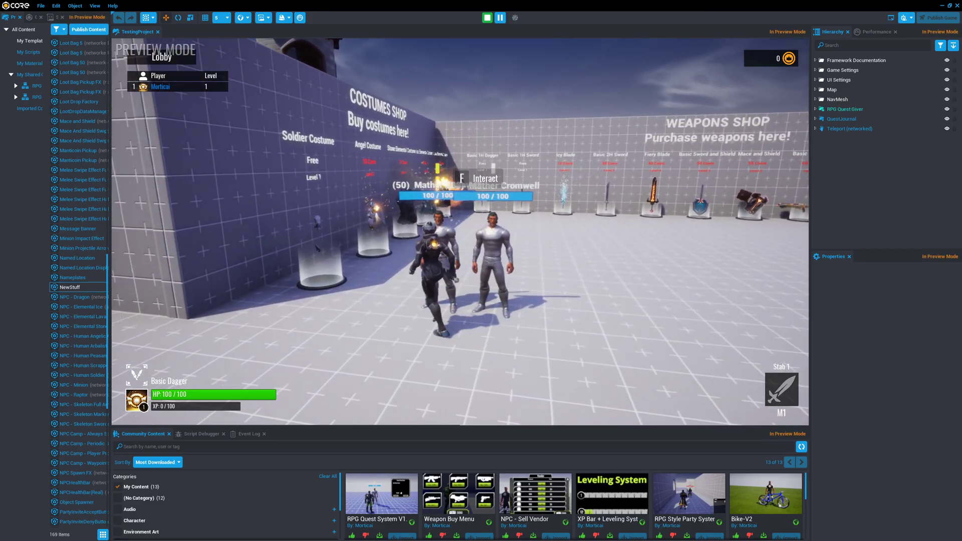
key("s")
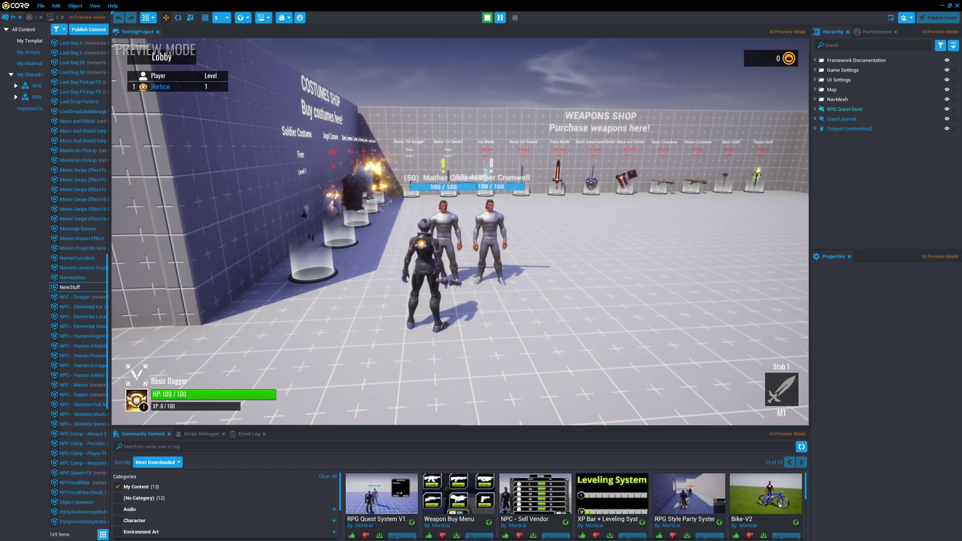
- Talk to the quest giver with the yellow exclamation mark and accept the GamerTitan Tutorial Sword quest
key("w")
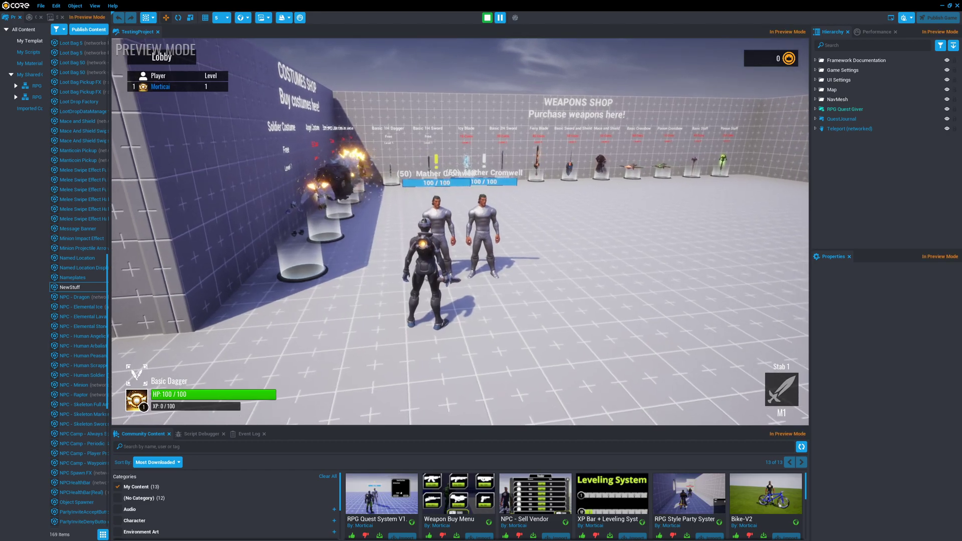
key("f")
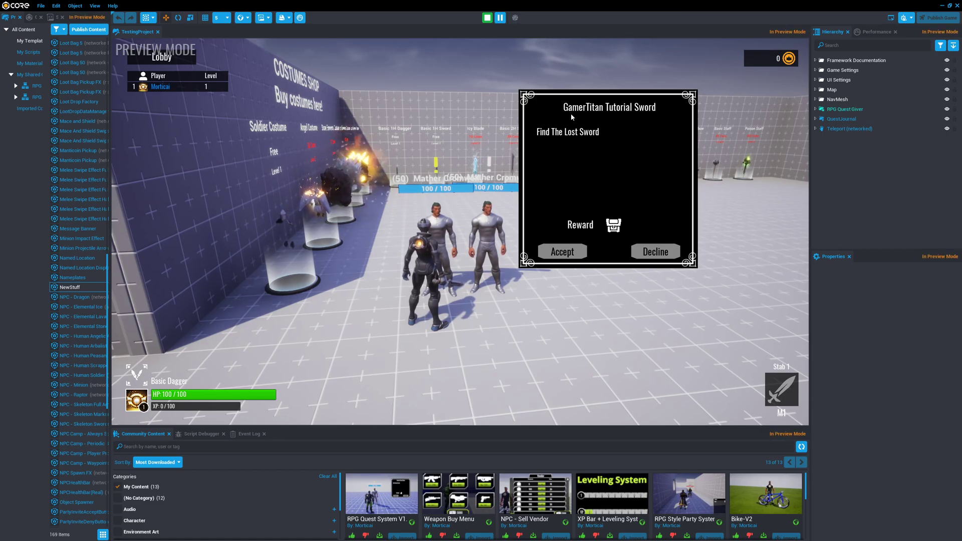
left_click(562, 251)
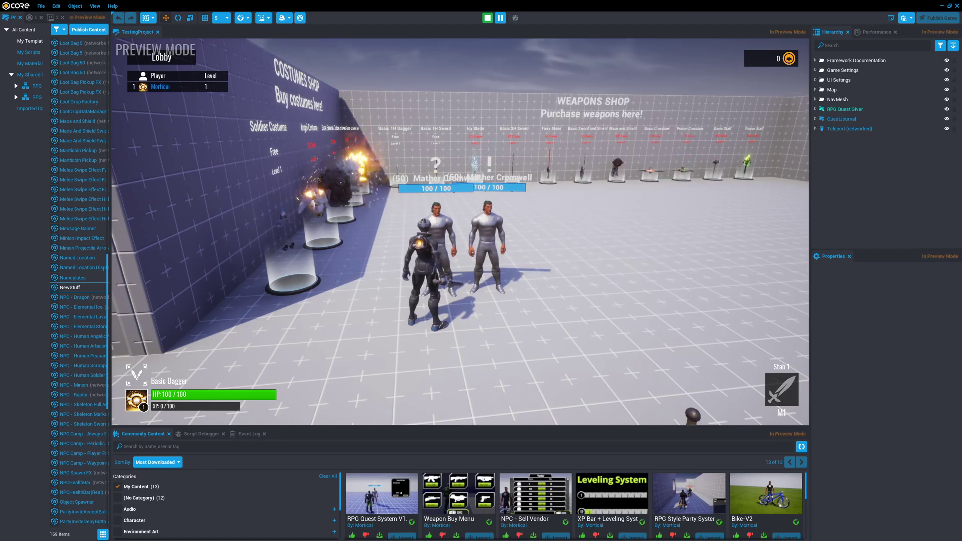
- Grab the lost sword near the quest givers and turn in the quest for its reward
key("d")
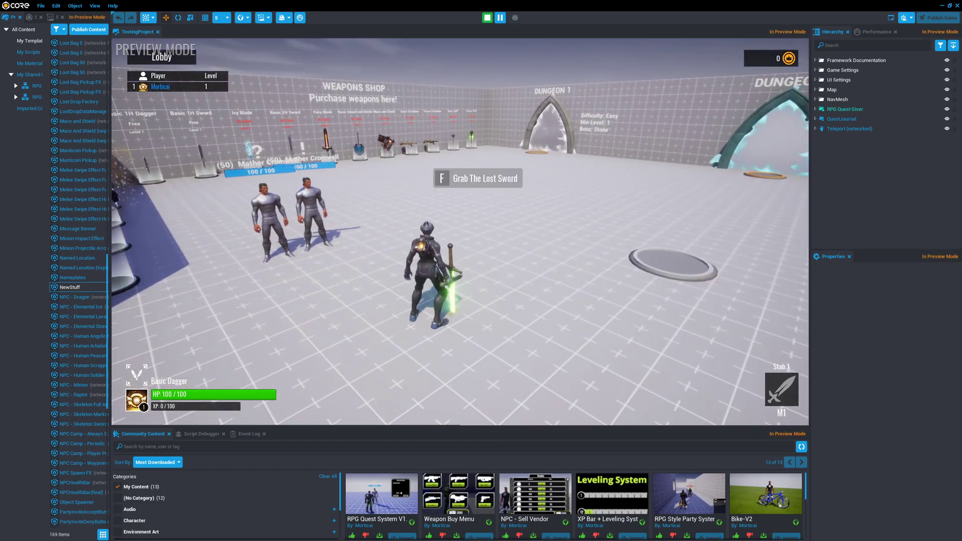
key("f")
key("w")
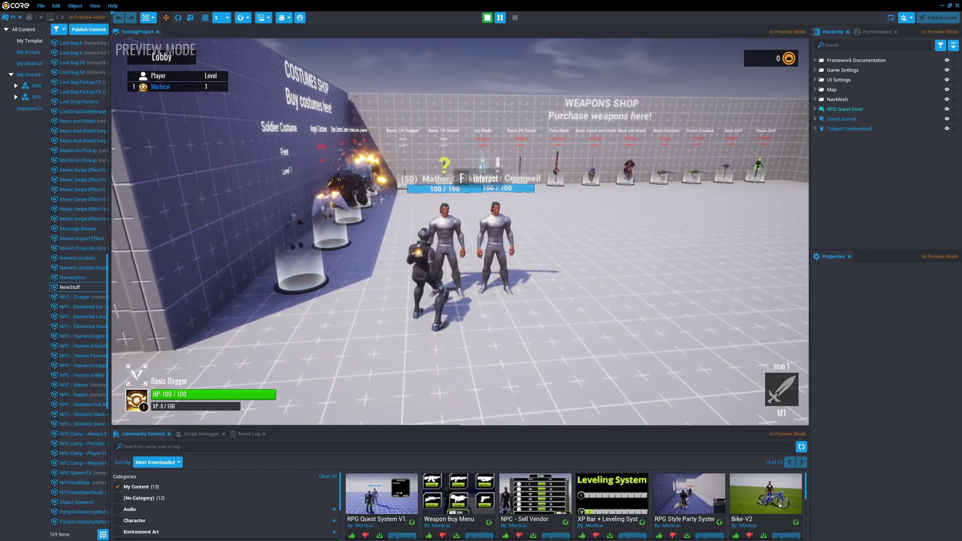
key("w")
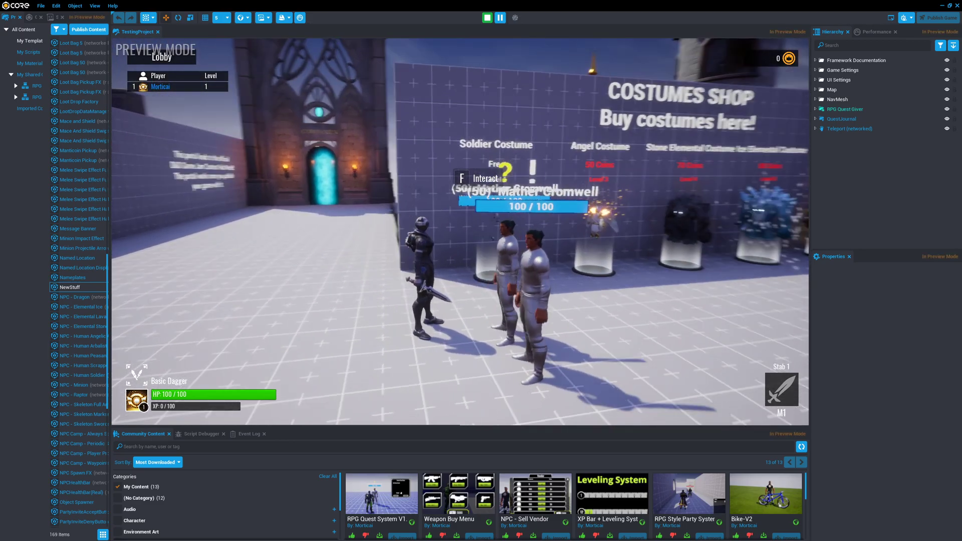
key("f")
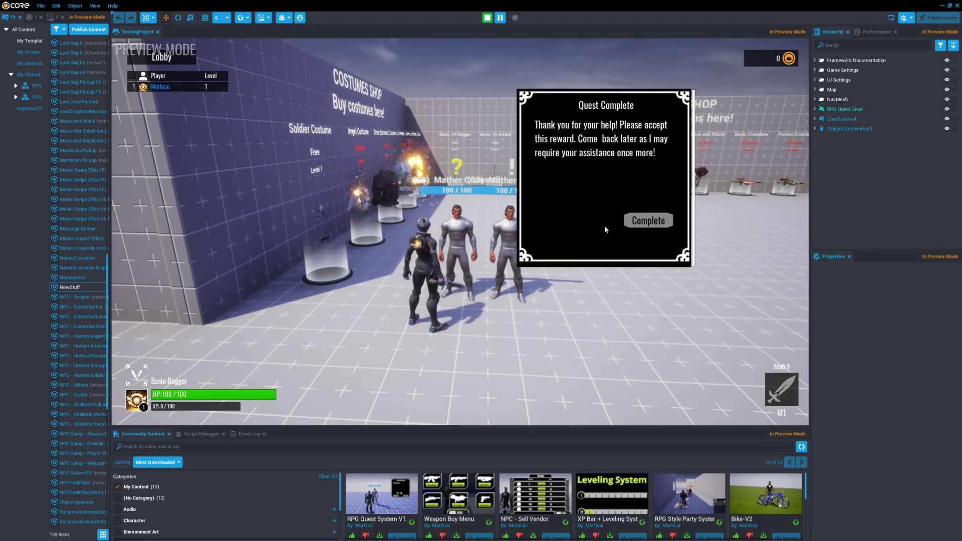
left_click(639, 221)
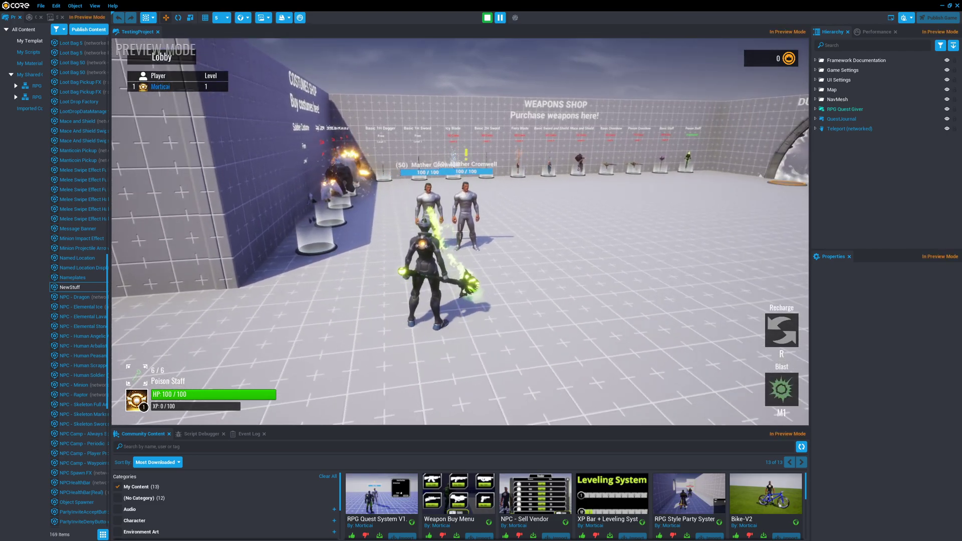
- Approach the second quest giver to view the marker for the follow-up quest
key("w")
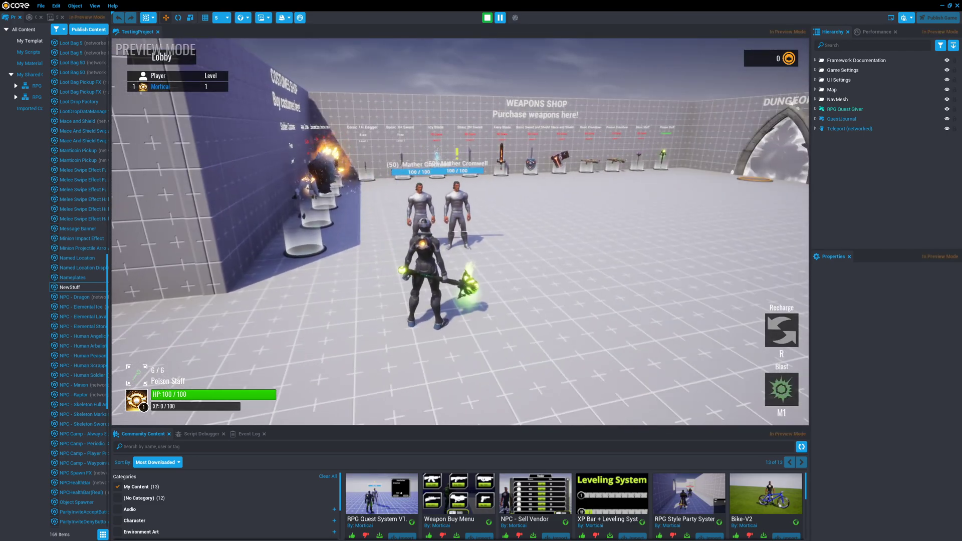
key("w")
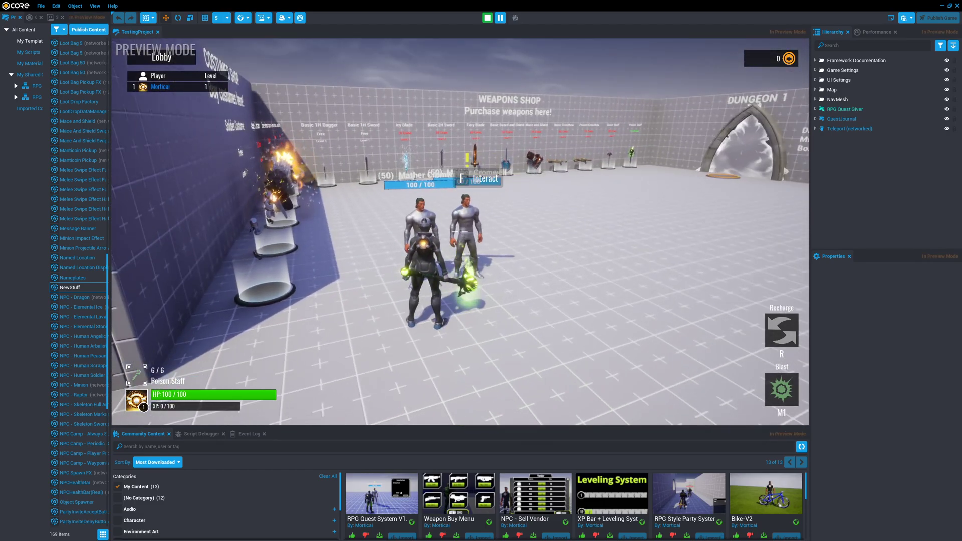
key("s")
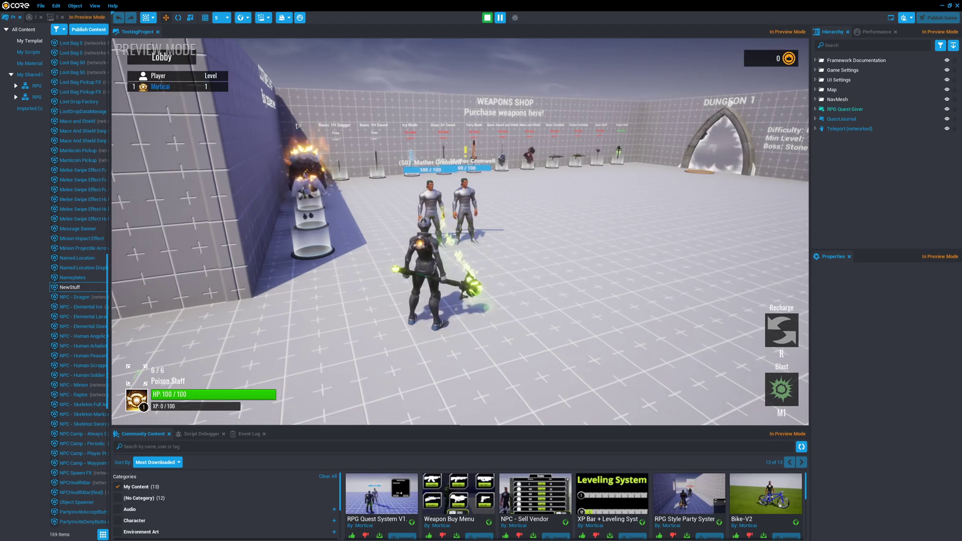
- Run to the weapons shop and examine the Poison Staff stand's purchase status and equip option
key("w")
key("w")
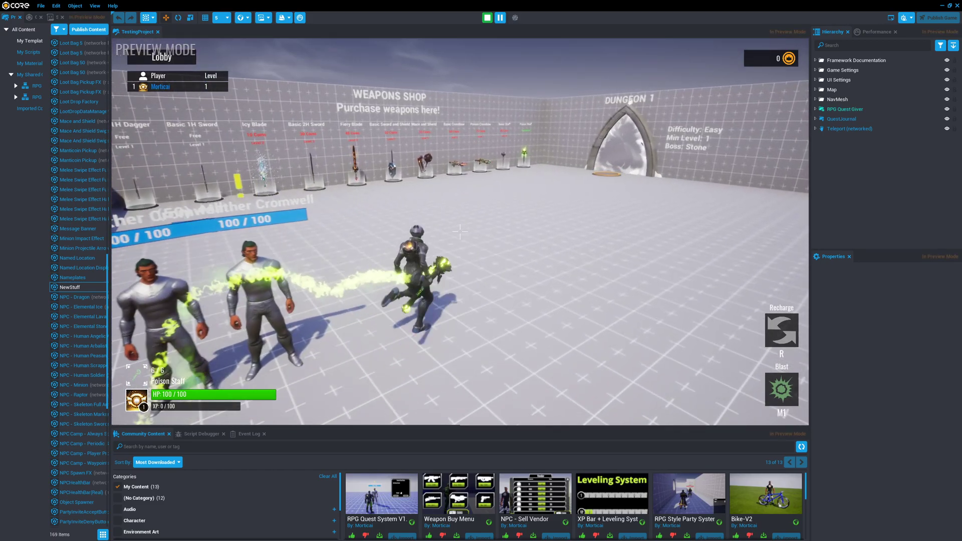
key("w")
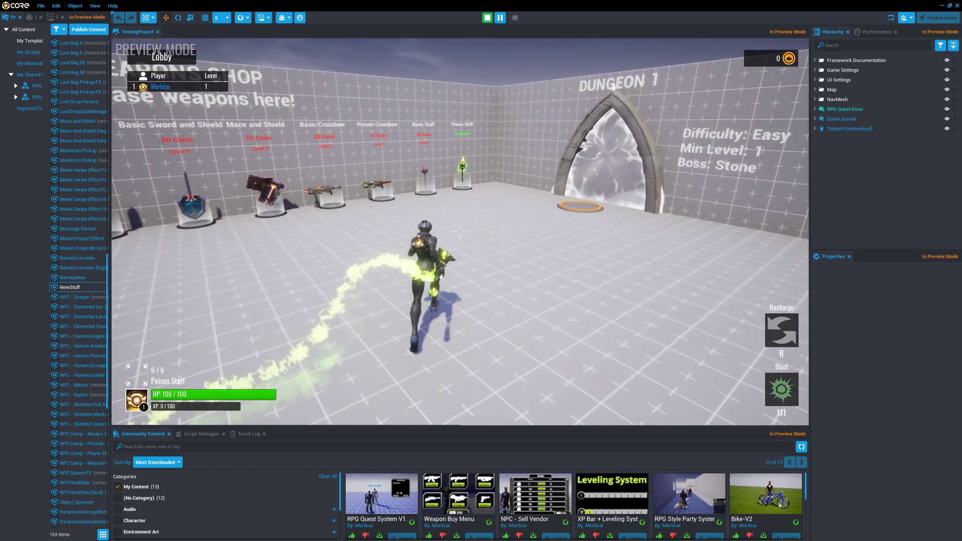
key("w")
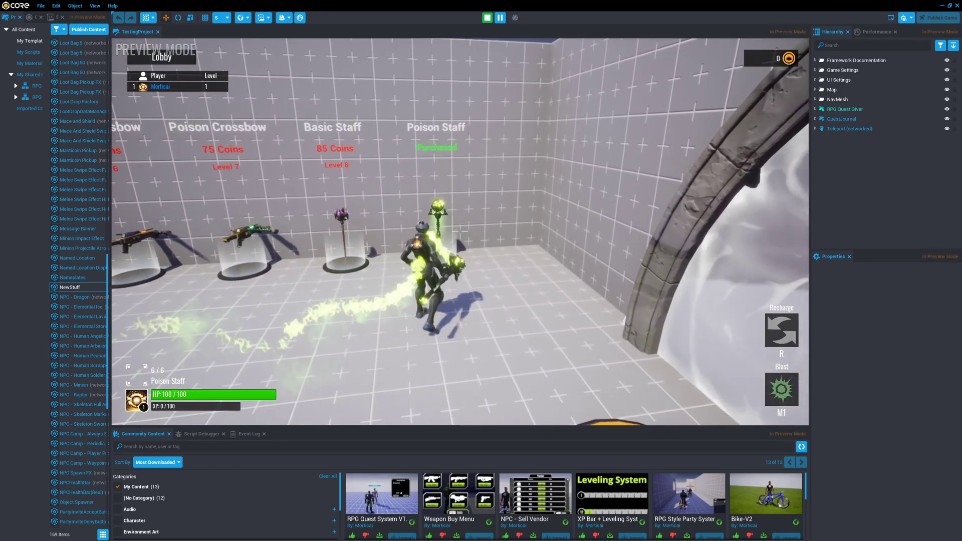
key("w")
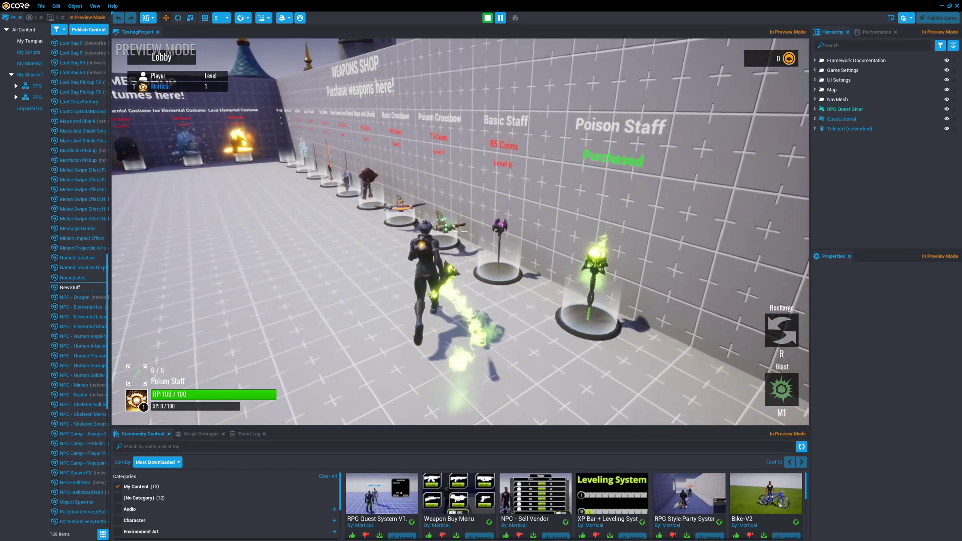
key("s")
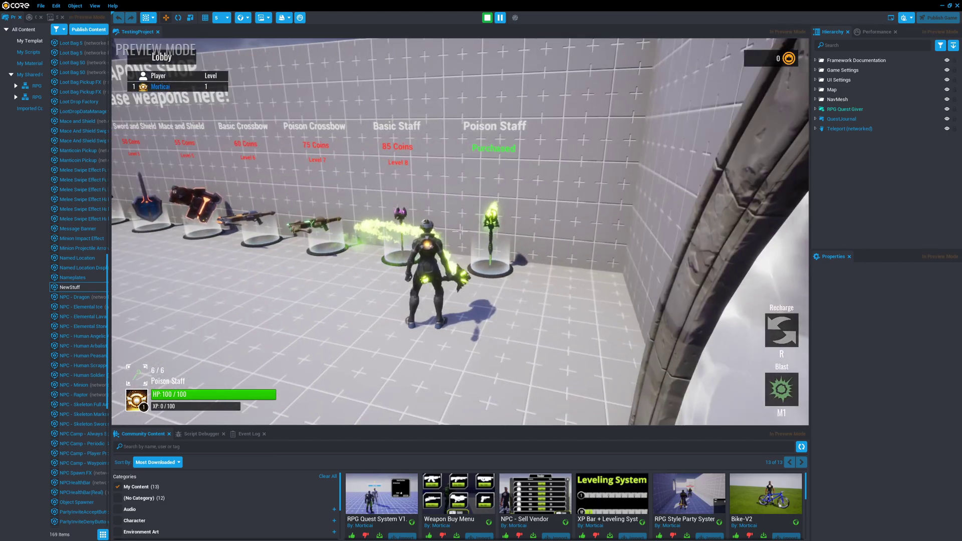
key("w")
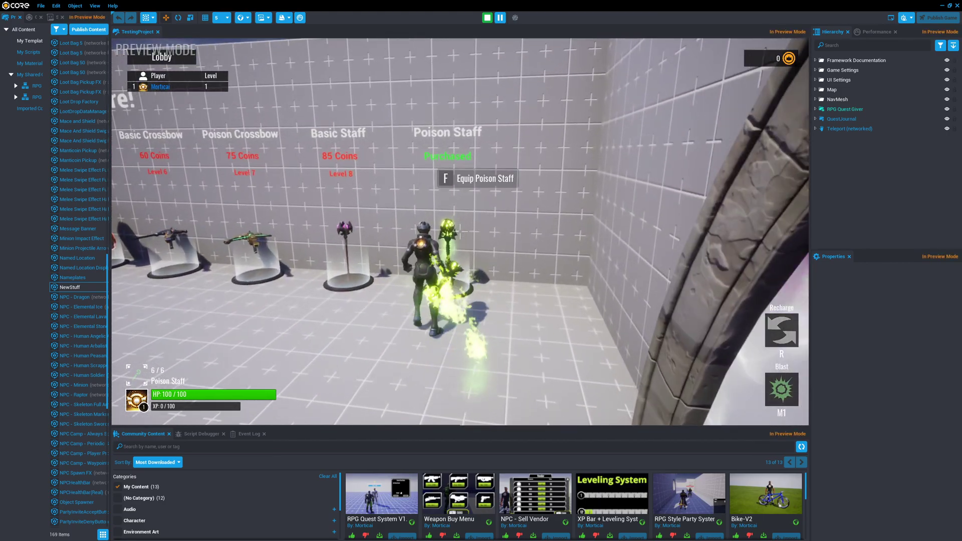
key("s")
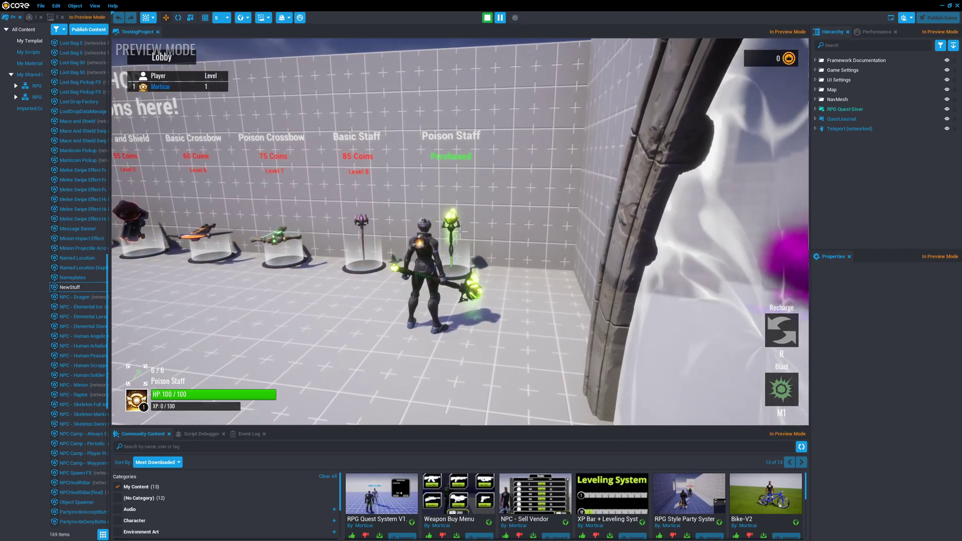
- Run along the weapons shop to the Basic 1H Sword stand and equip that sword
key("w")
key("w")
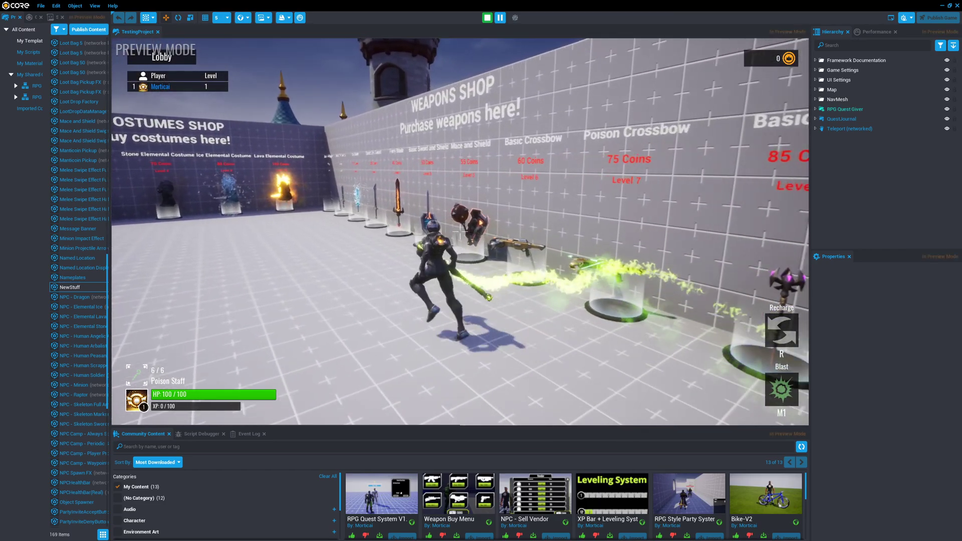
key("w")
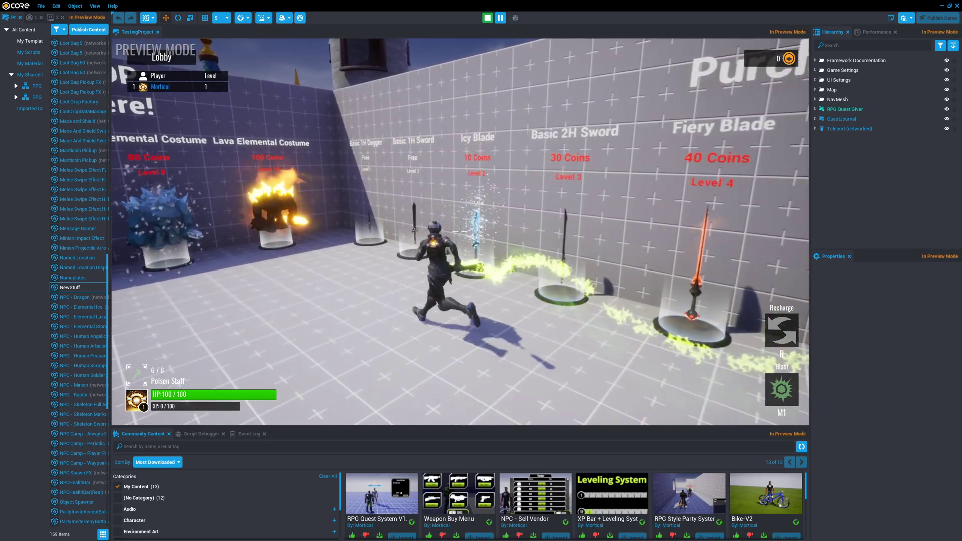
key("f")
key("s")
- Run back to the Poison Staff stand and equip the staff again
key("w")
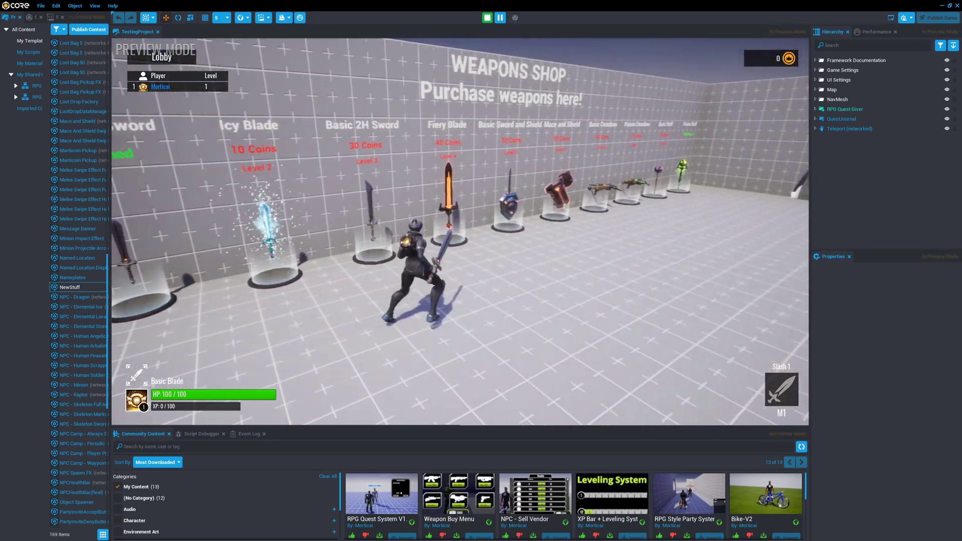
key("w")
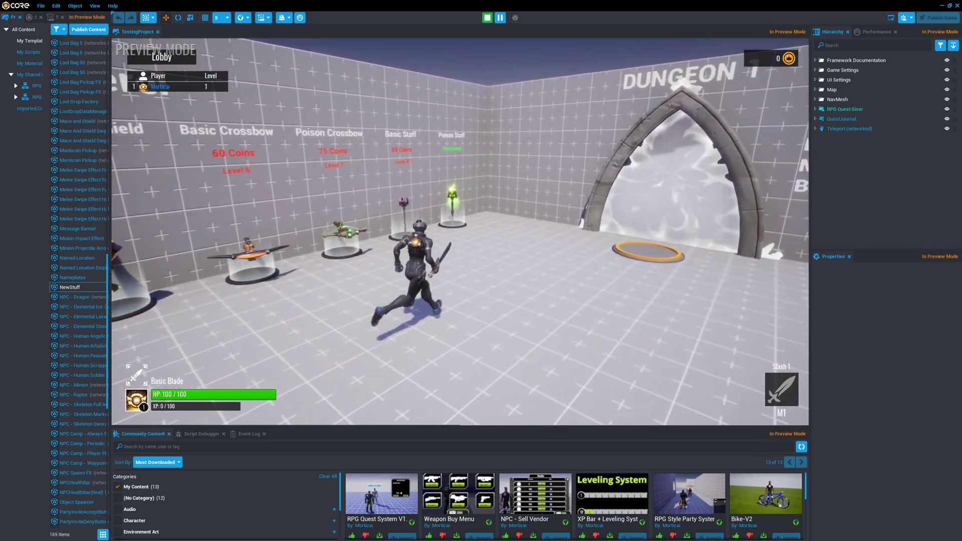
key("w")
key("f")
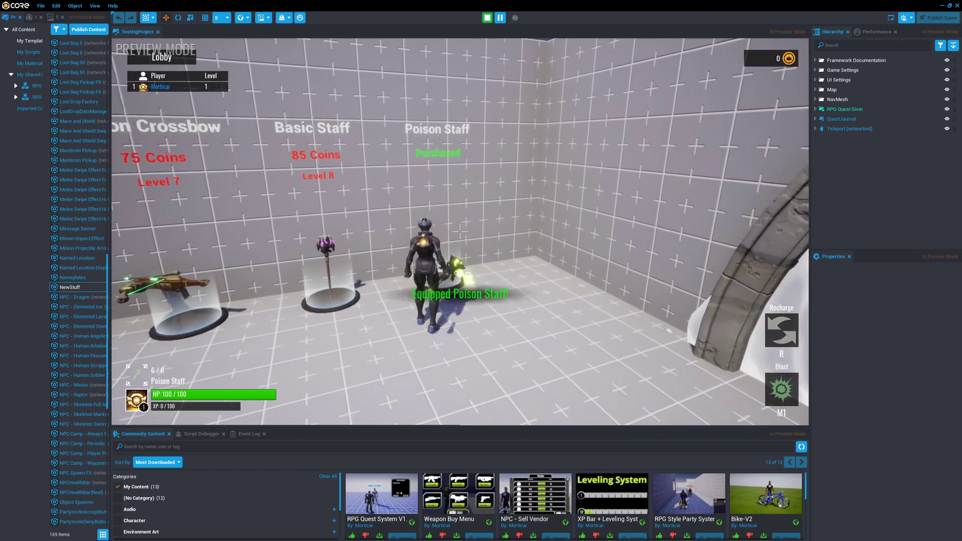
- Leave the weapons shop, restart the preview to check which weapon the character spawns with, and stop it
key("s")
key("s")
key("a")
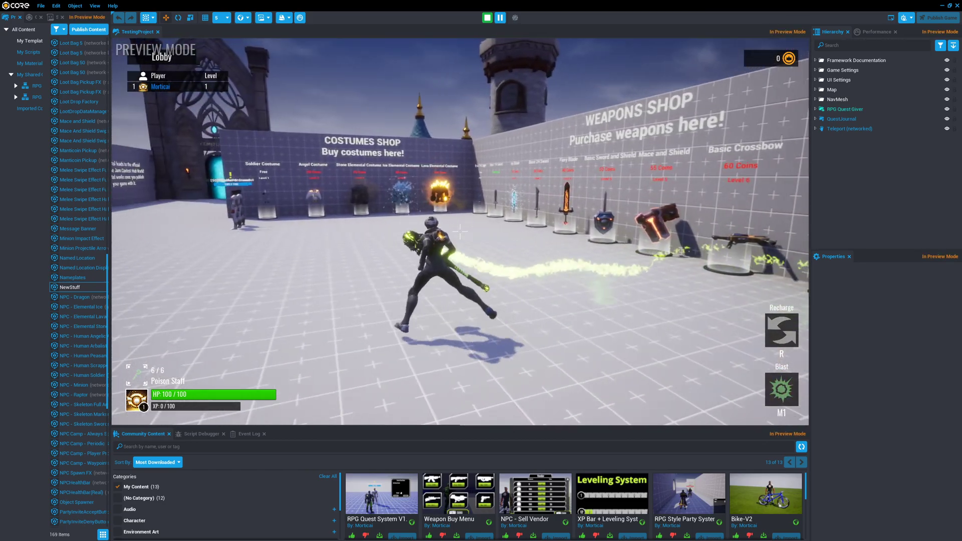
key("w")
key("Escape")
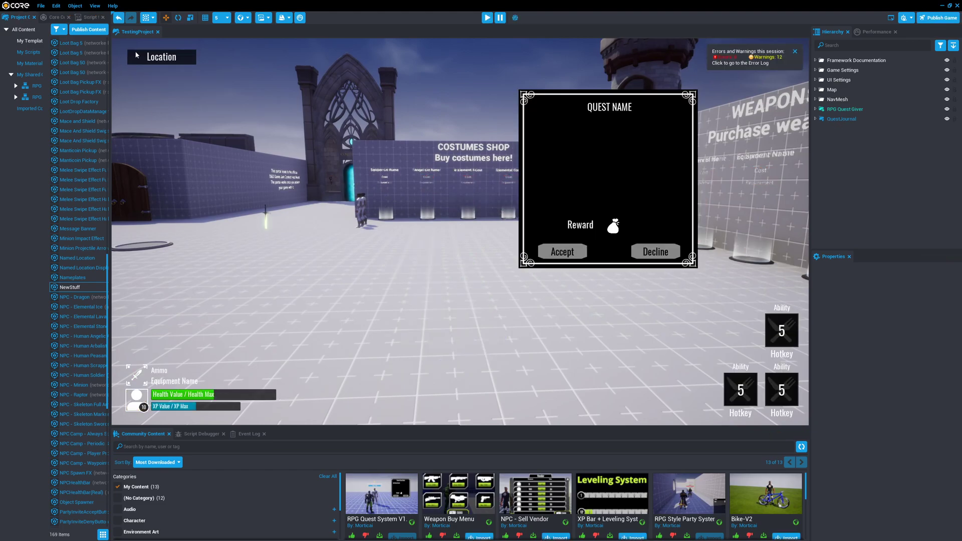
left_click(486, 17)
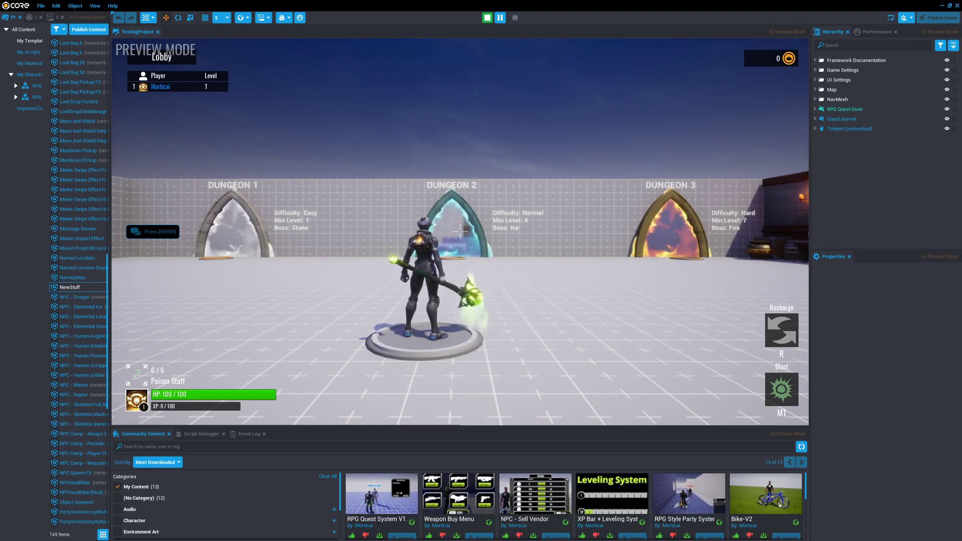
key("Escape")
- Duplicate the LostSword inside QuestObjectives and move the copy along the Y axis to about 135, beside the original
right_click_drag(497, 170, 285, 211)
key("s")
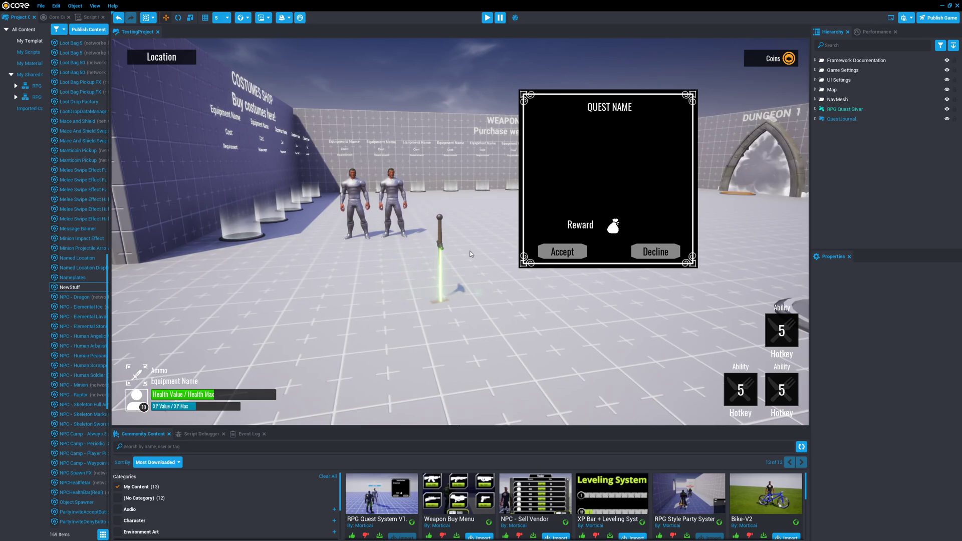
right_click_drag(466, 237, 644, 245)
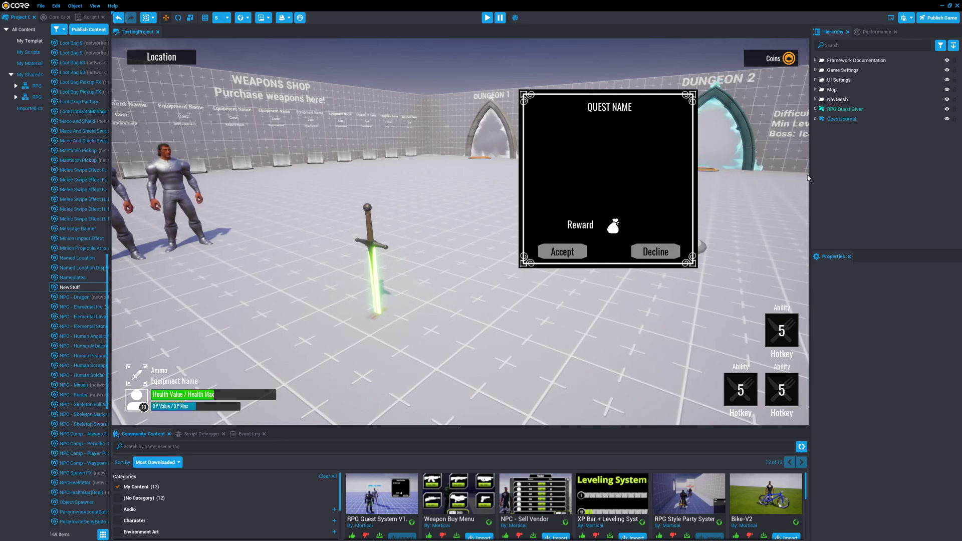
left_click(816, 110)
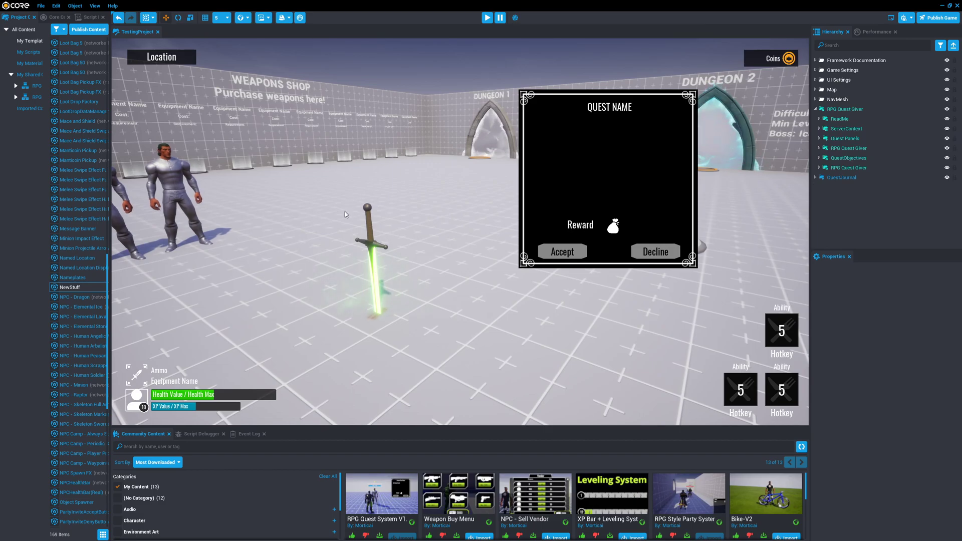
left_click(819, 158)
left_click(828, 169)
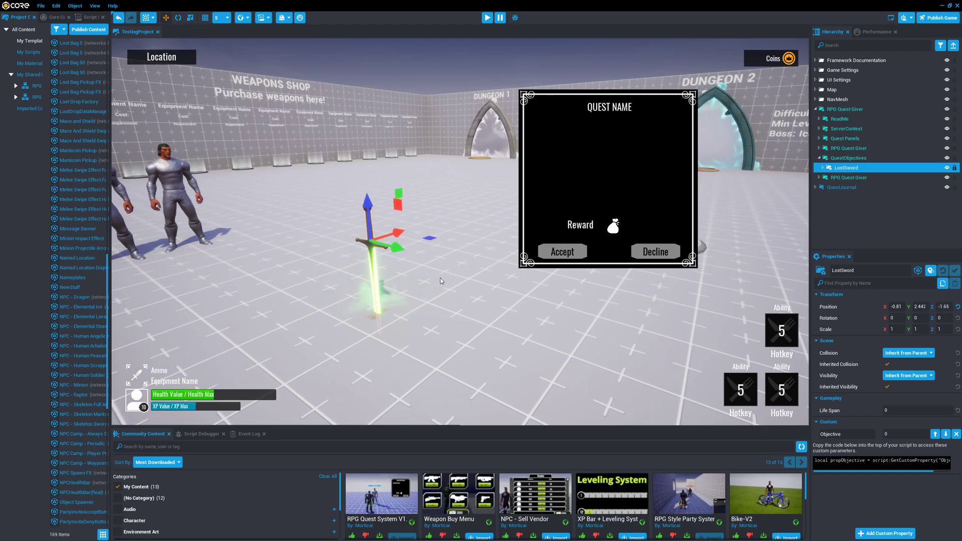
key("ctrl+w")
left_click_drag(397, 246, 484, 281)
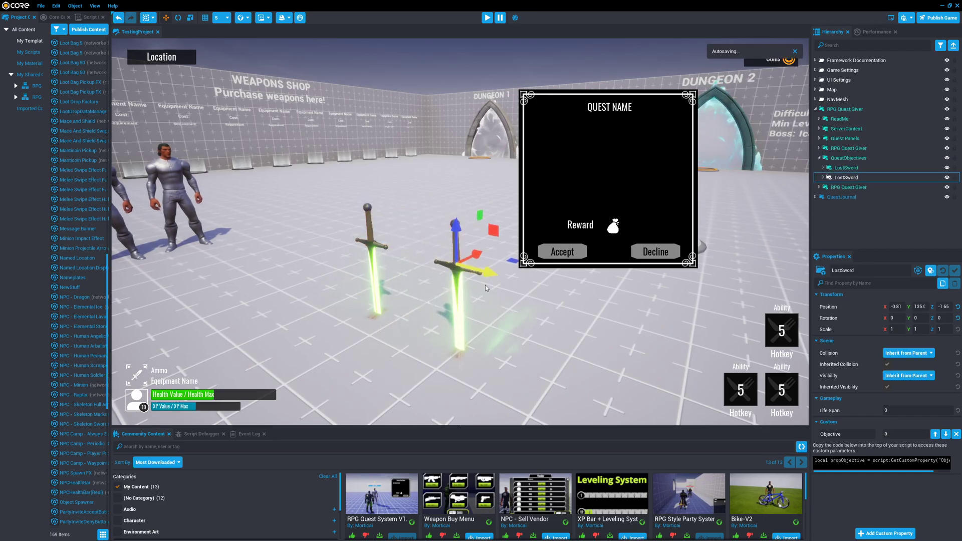
right_click_drag(455, 299, 489, 301)
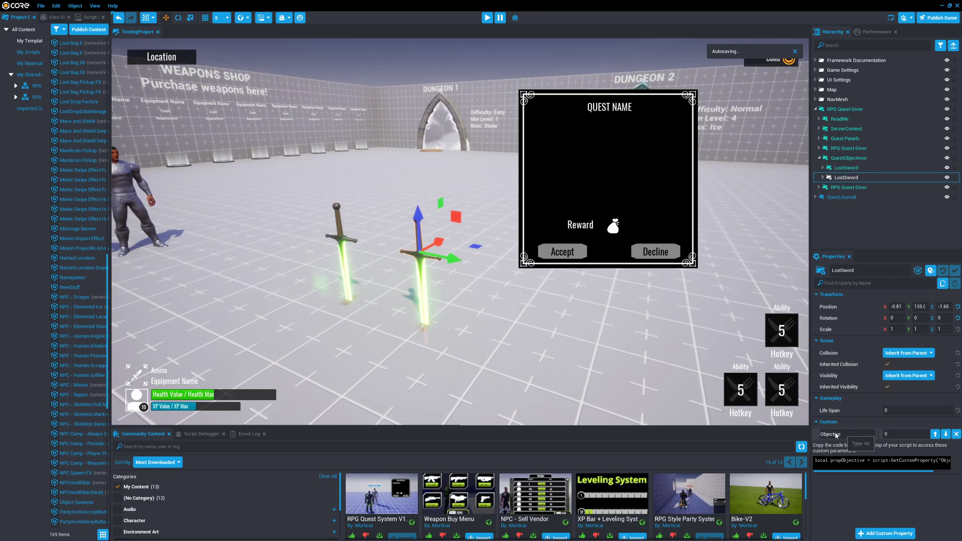
- Compare the Objective property on both LostSword objects and set the copy's Objective to 1
left_click(847, 167)
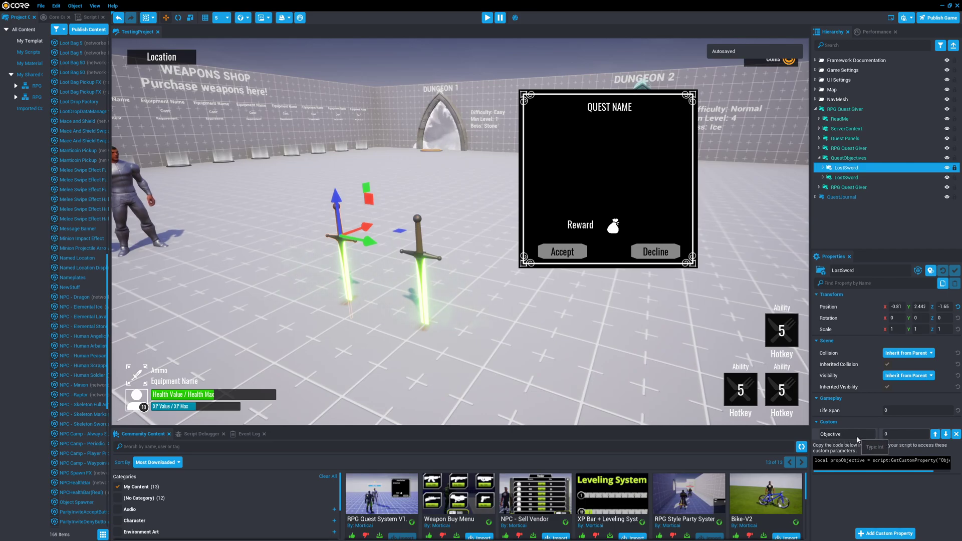
left_click(851, 178)
left_click(895, 434)
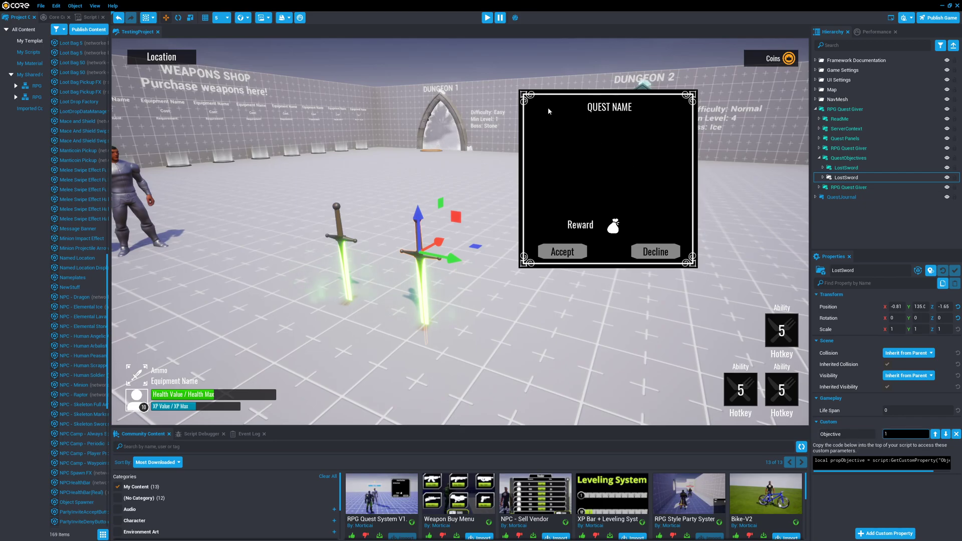
- Preview the game, check the quest givers and the equipped weapon in the lobby, and stop the preview
left_click(485, 20)
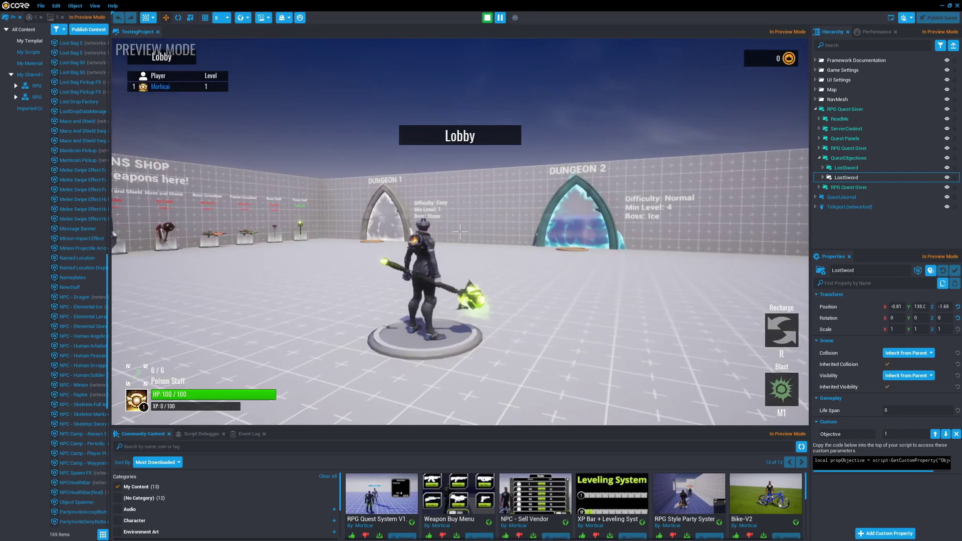
key("s")
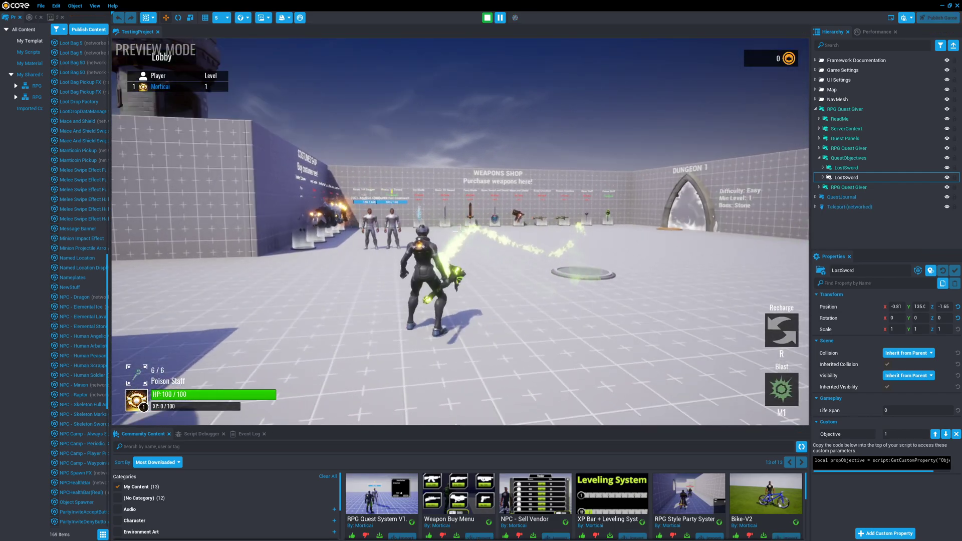
key("Escape")
- Open the project folder in File Explorer and clear the saved player data from Temp/Storage
left_click(40, 5)
left_click(61, 52)
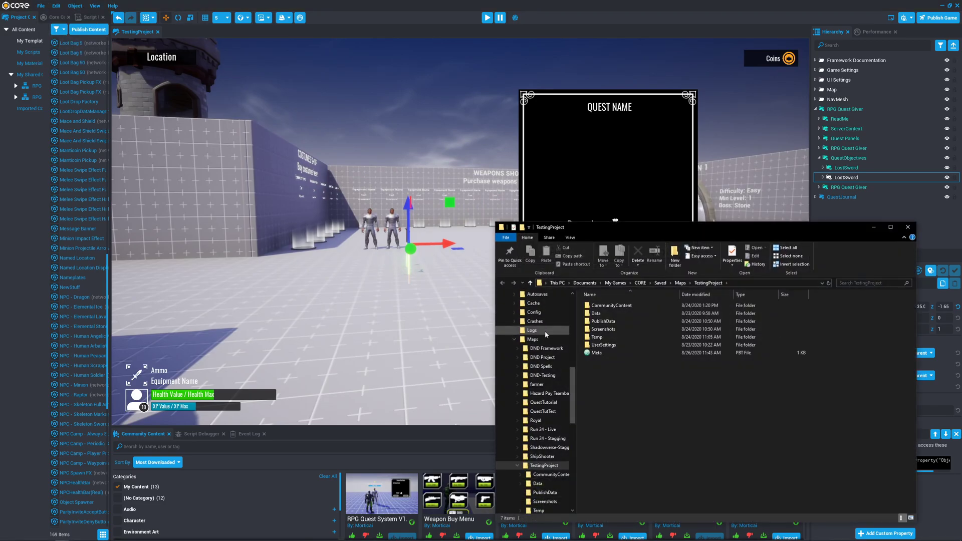
double_click(597, 337)
left_click(602, 314)
double_click(600, 314)
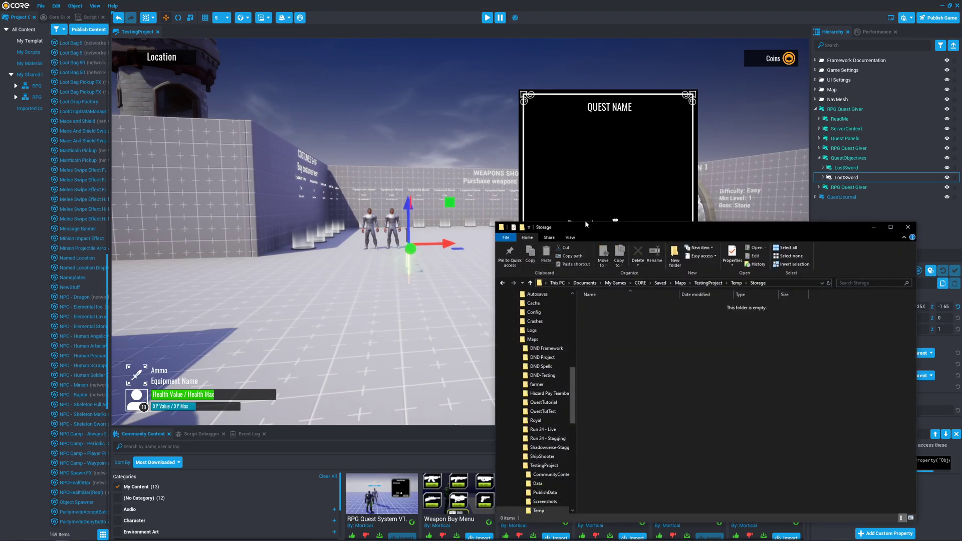
- Start the preview, run to the quest givers and accept the lost sword quest
left_click(488, 18)
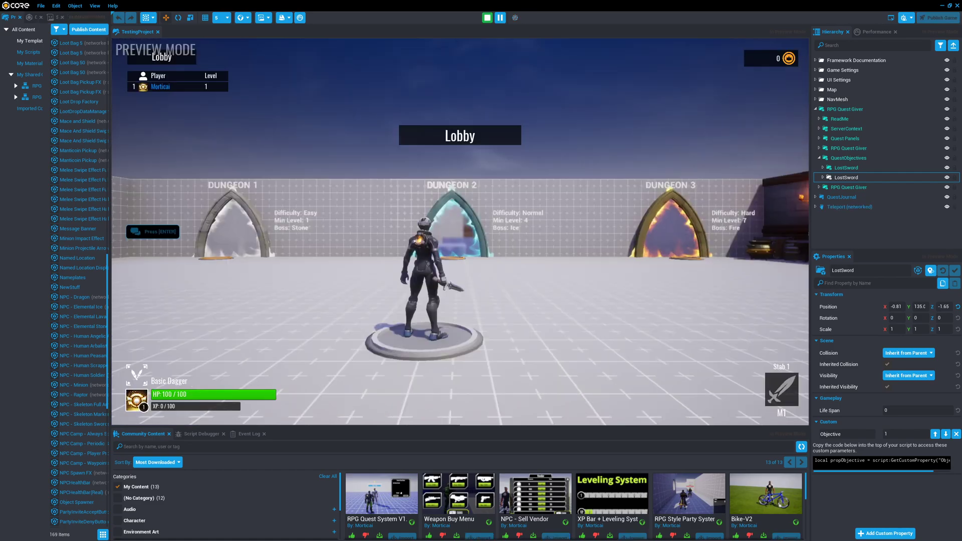
key("w")
key("w")
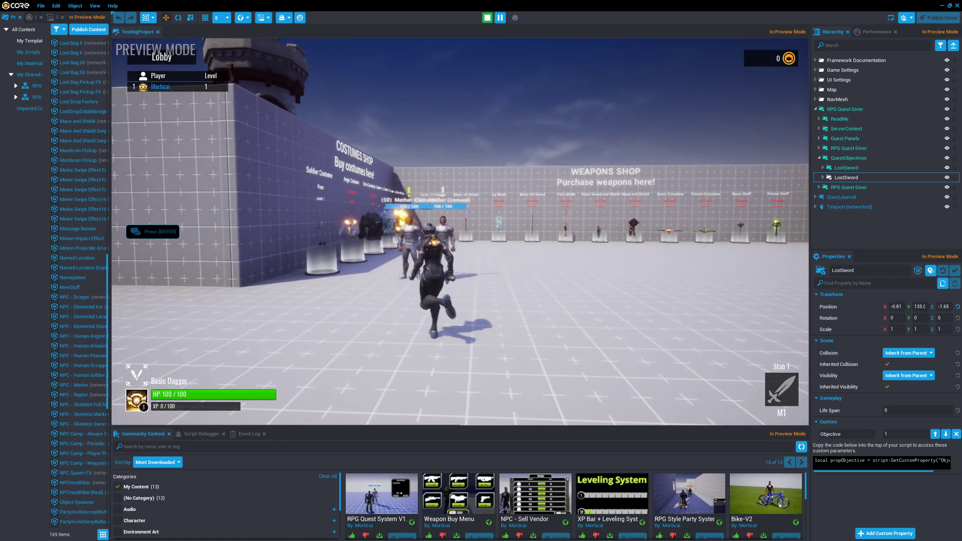
key("f")
- Pick up both lost swords near the quest givers and end the preview
key("w")
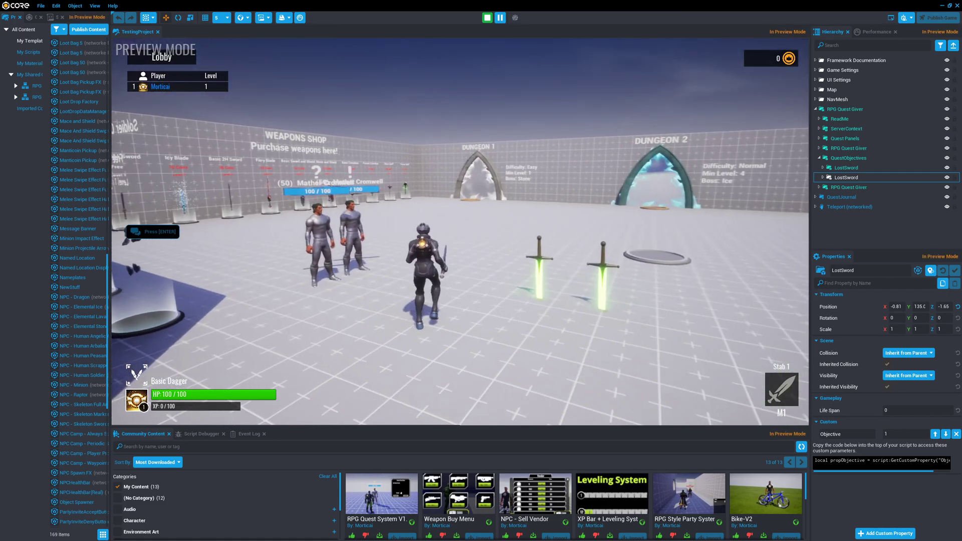
key("f")
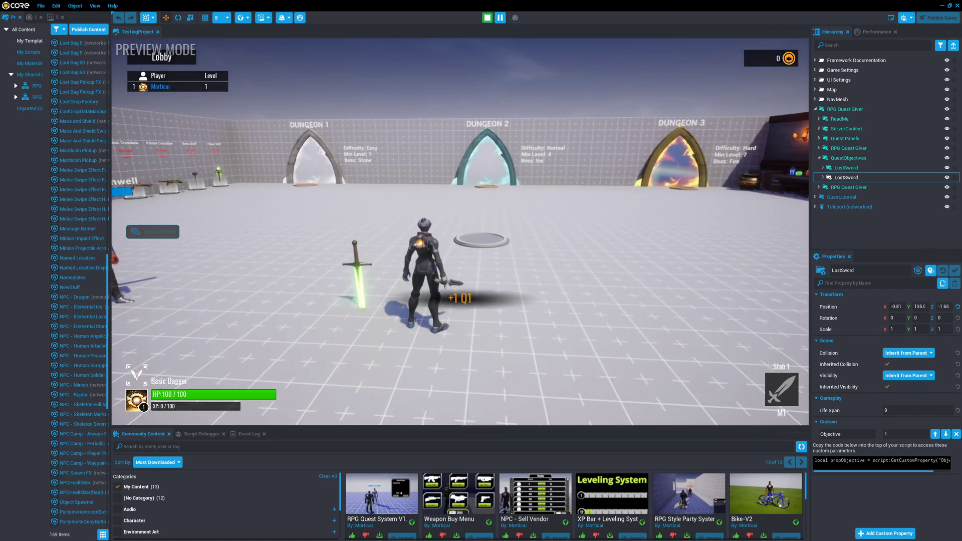
key("f")
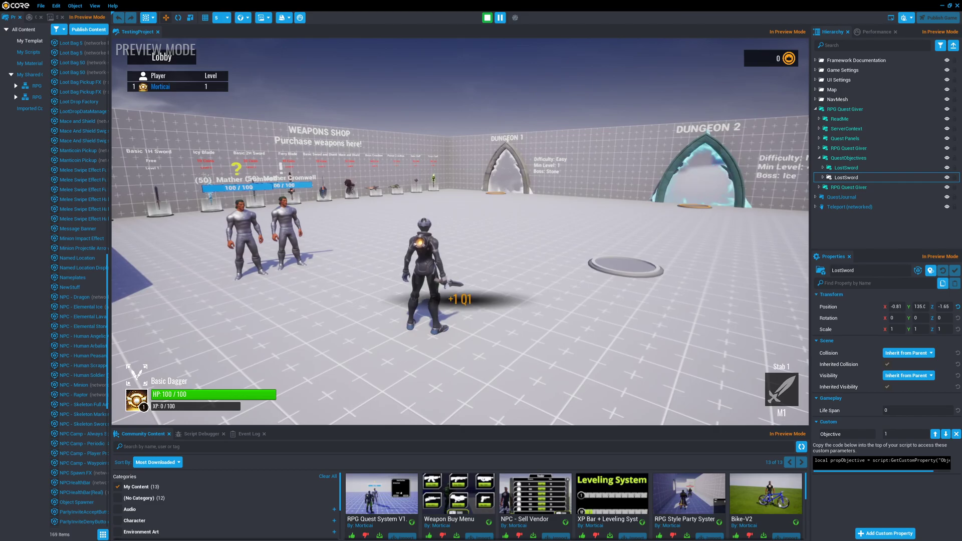
key("equal")
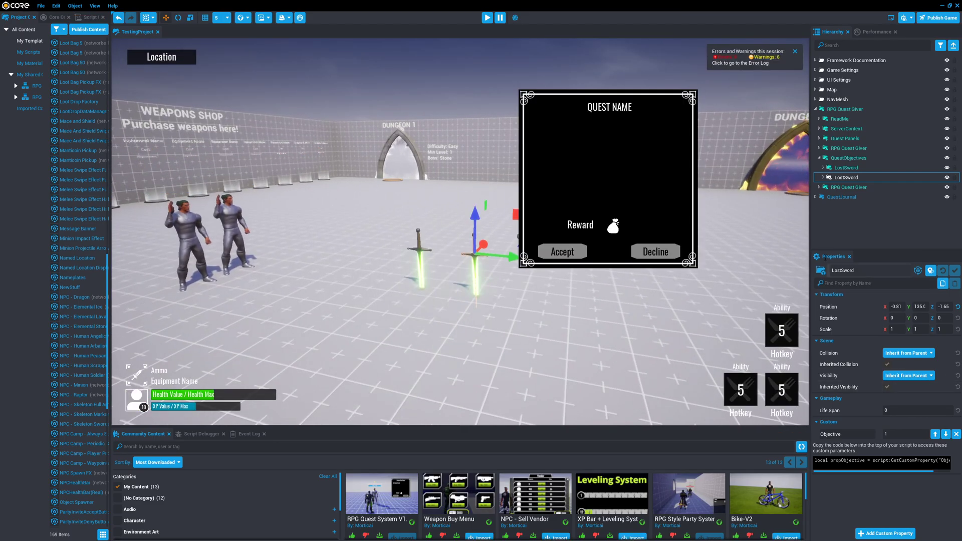
- Set the Objective property to 1 on the original LostSword and to 2 on its copy
key("Up")
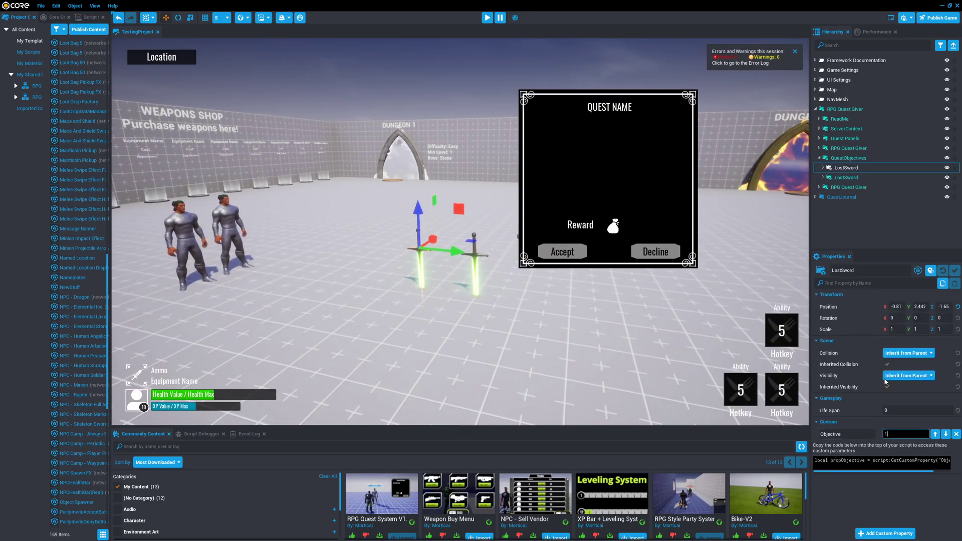
left_click(845, 178)
left_click(889, 435)
type("2")
- Check the quest markers briefly in preview, stop it, and clear the saved player data in the project's Temp/Storage folder
left_click(500, 20)
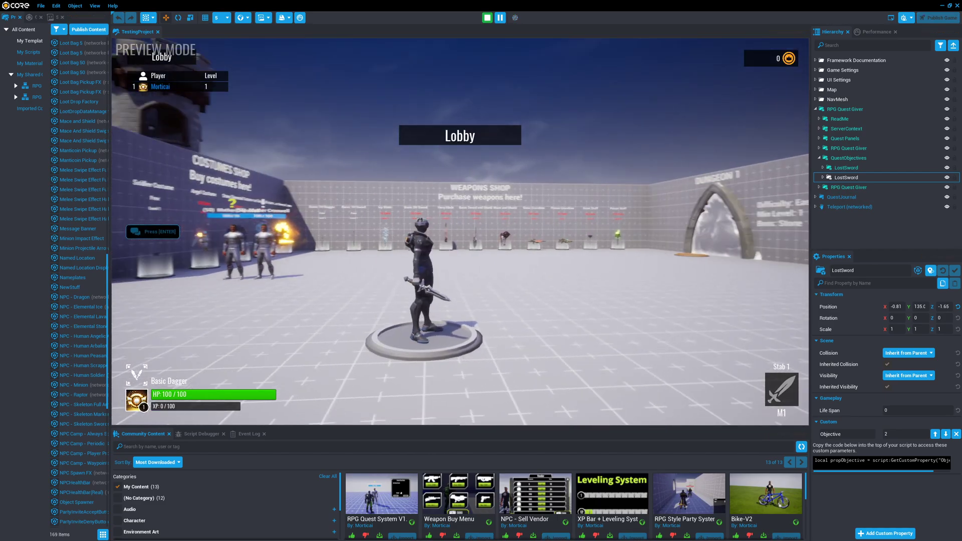
key("=")
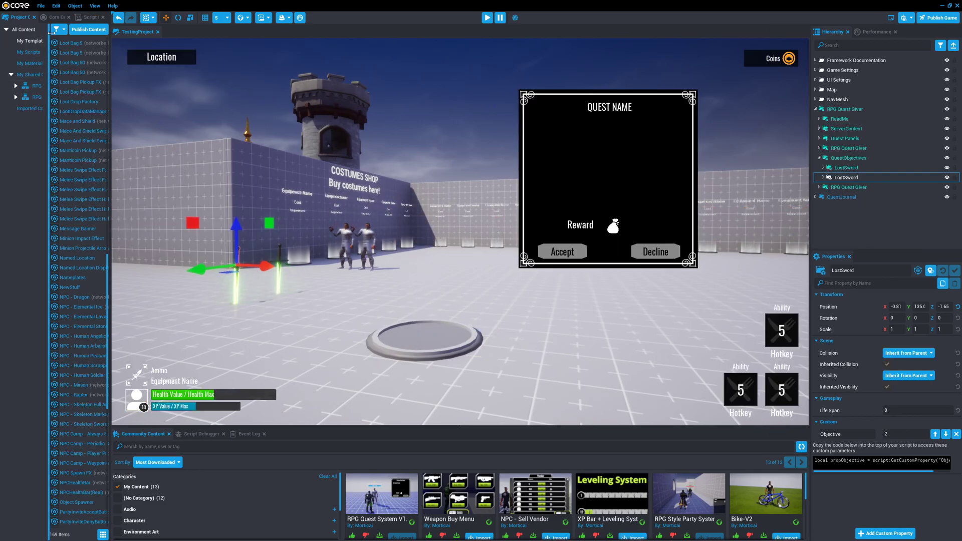
left_click(41, 6)
left_click(60, 53)
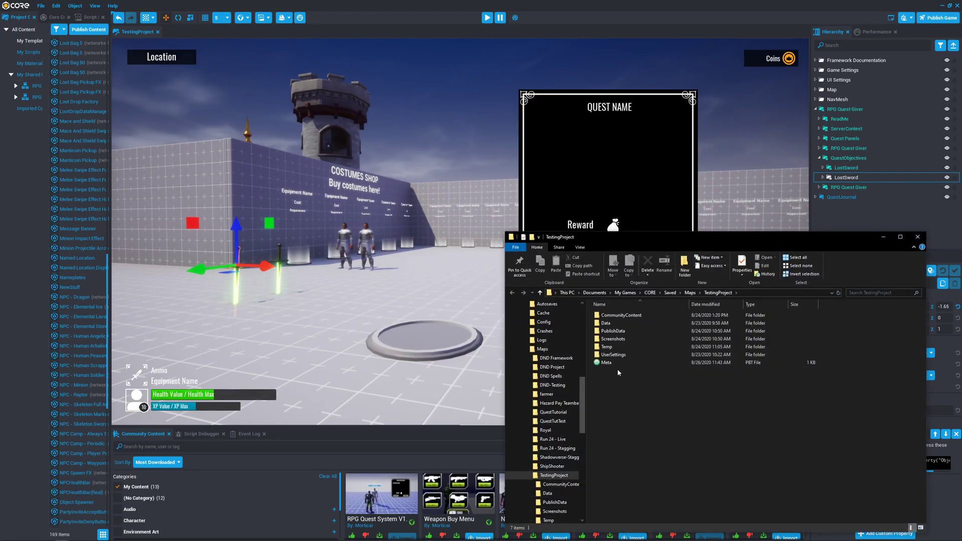
double_click(619, 346)
left_click(610, 323)
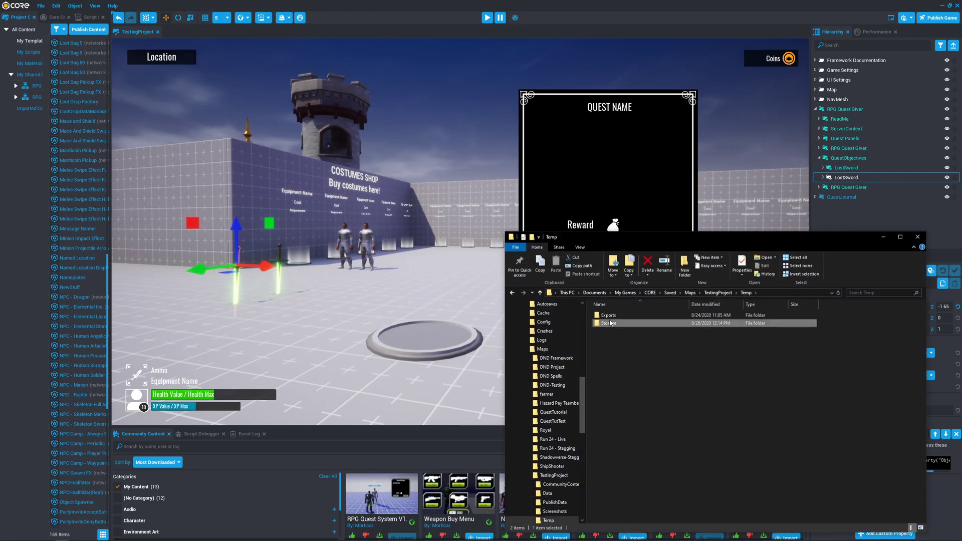
double_click(609, 323)
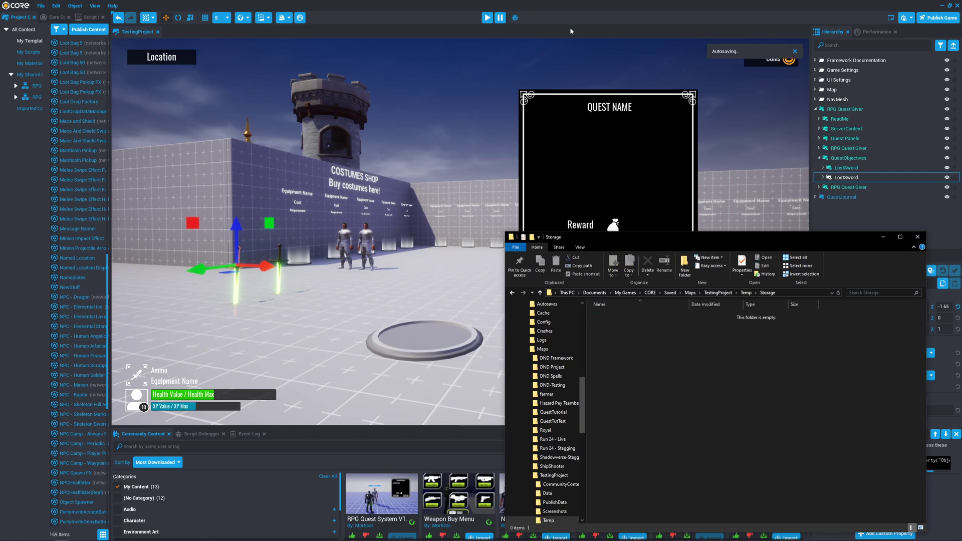
- Start the preview, run to the quest givers and accept the GamerTitan Tutorial Sword quest
left_click(486, 18)
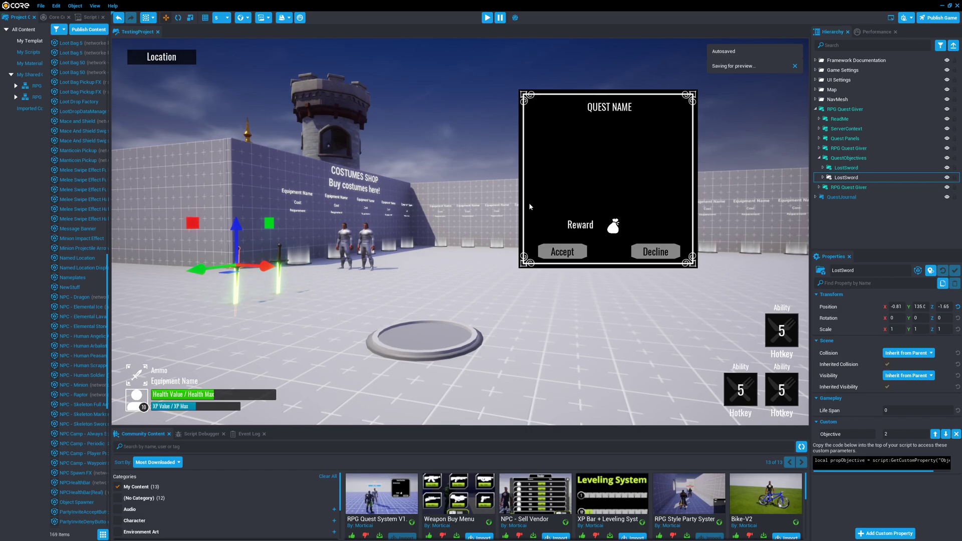
key("=")
key("w")
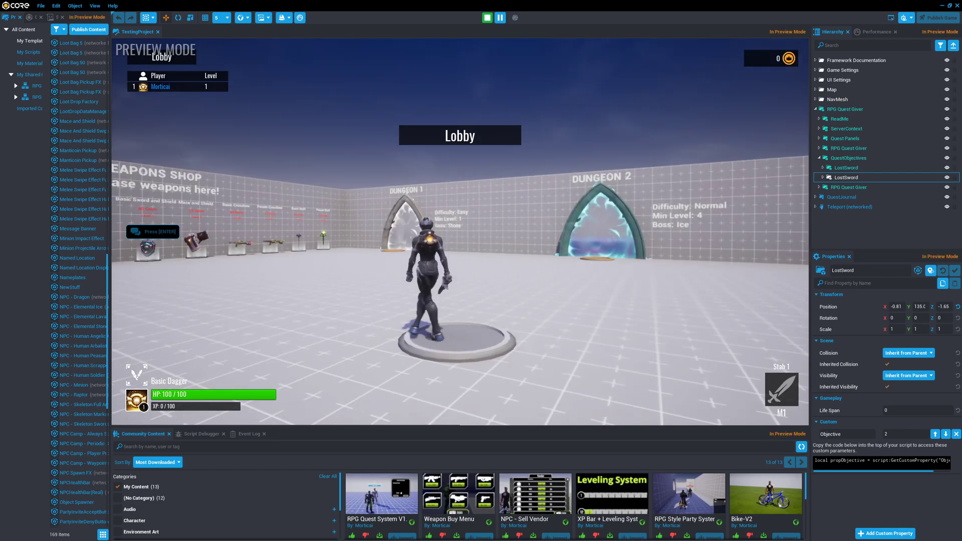
key("w")
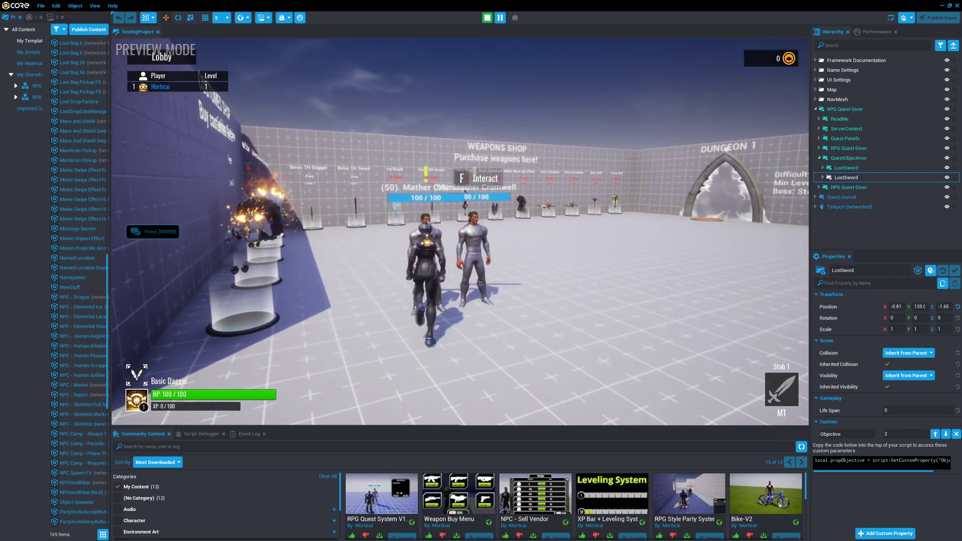
key("s")
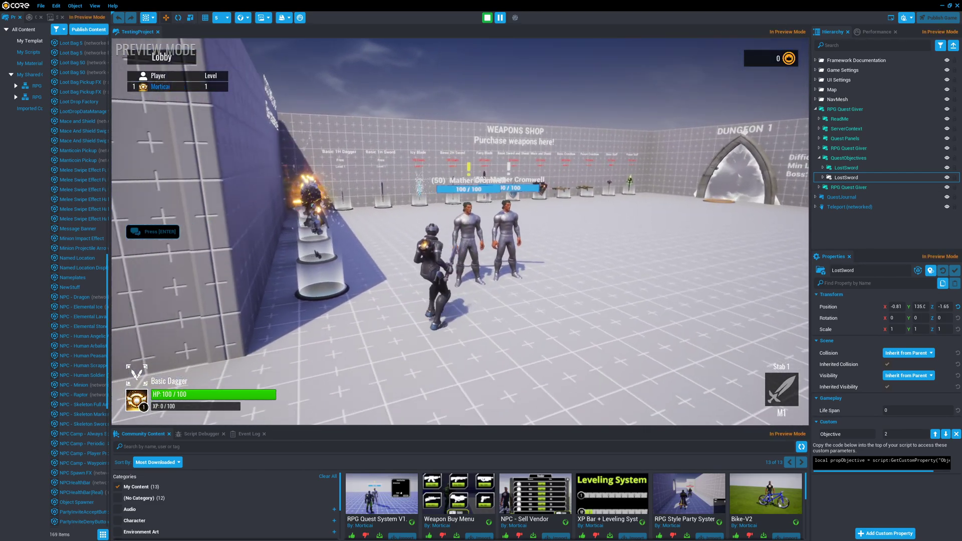
key("w")
key("f")
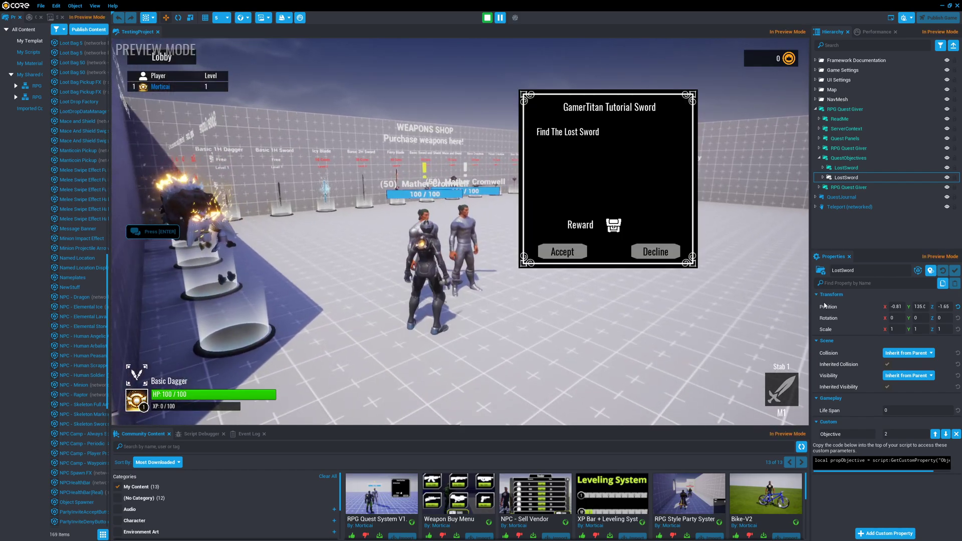
left_click(563, 249)
- Run to the two lost swords and interact with them to collect the quest objective
key("w")
key("f")
key("d")
key("f")
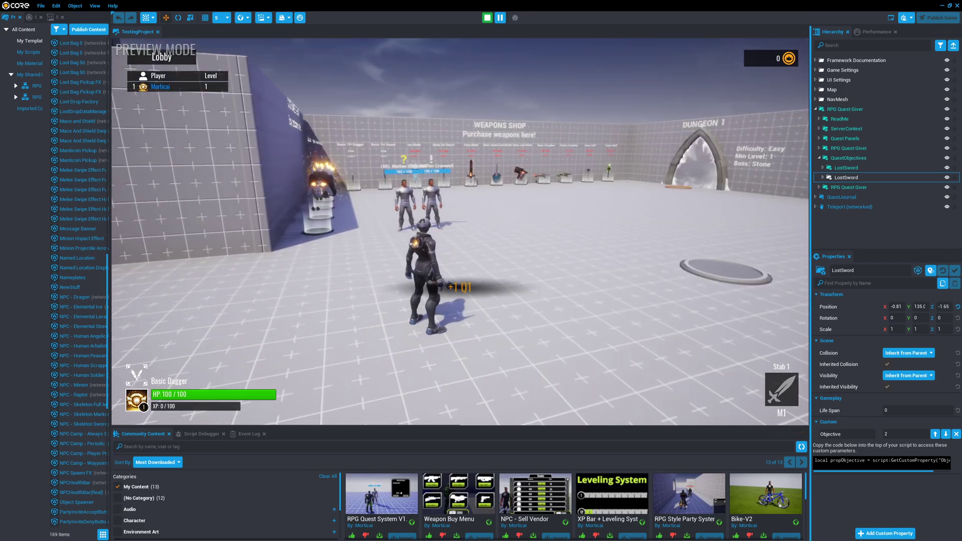
- Return to the quest giver, hand in the lost sword quest and complete it for the reward
key("w")
key("w")
key("f")
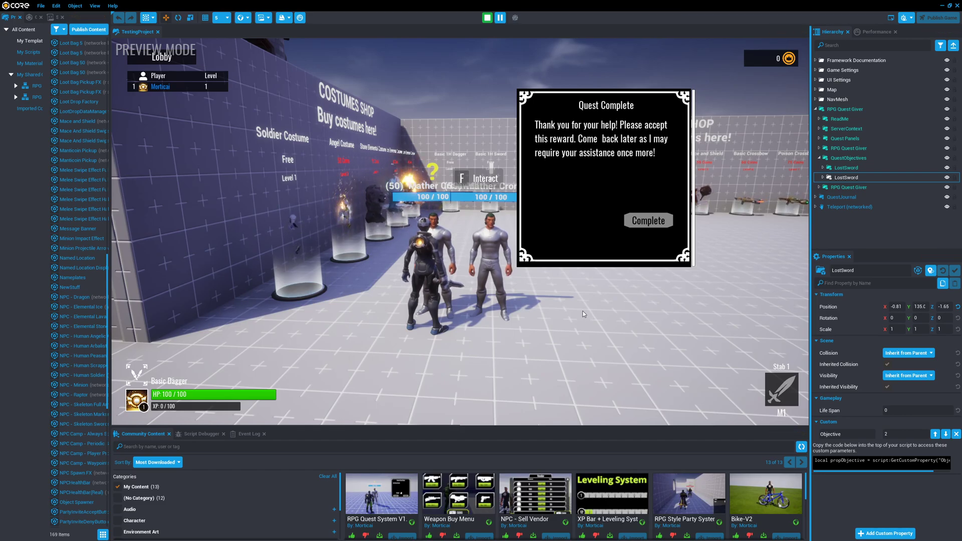
key("s")
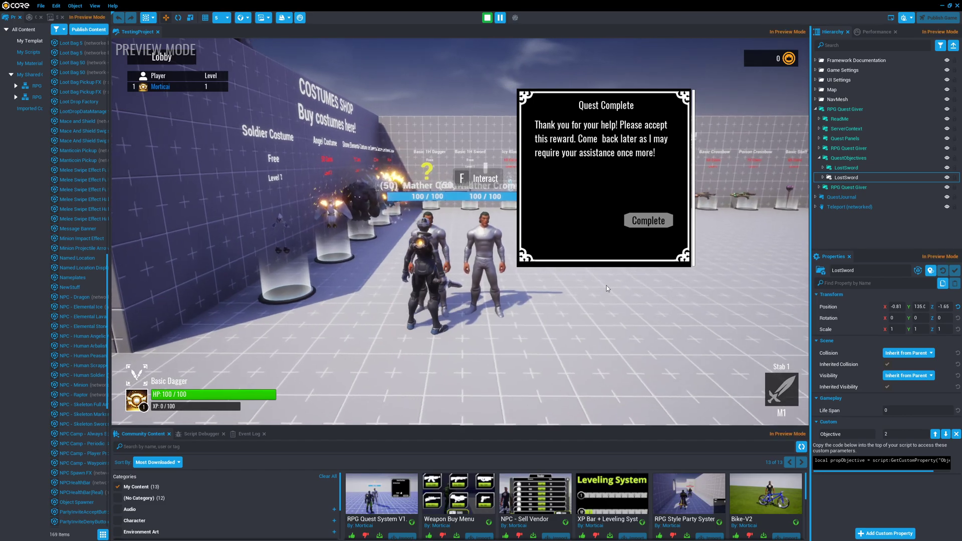
key("w")
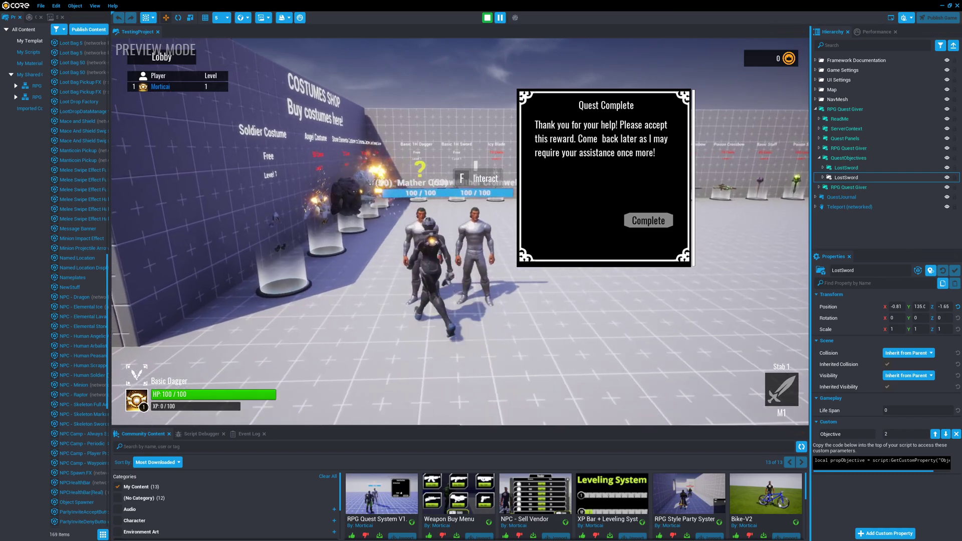
left_click(637, 227)
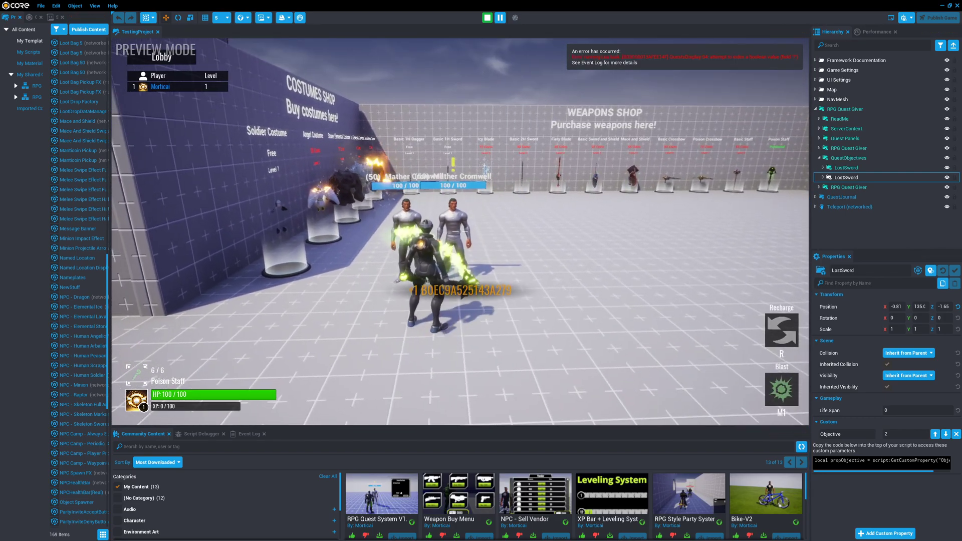
- Check the quest givers' markers after the hand-in, and end the preview
key("w")
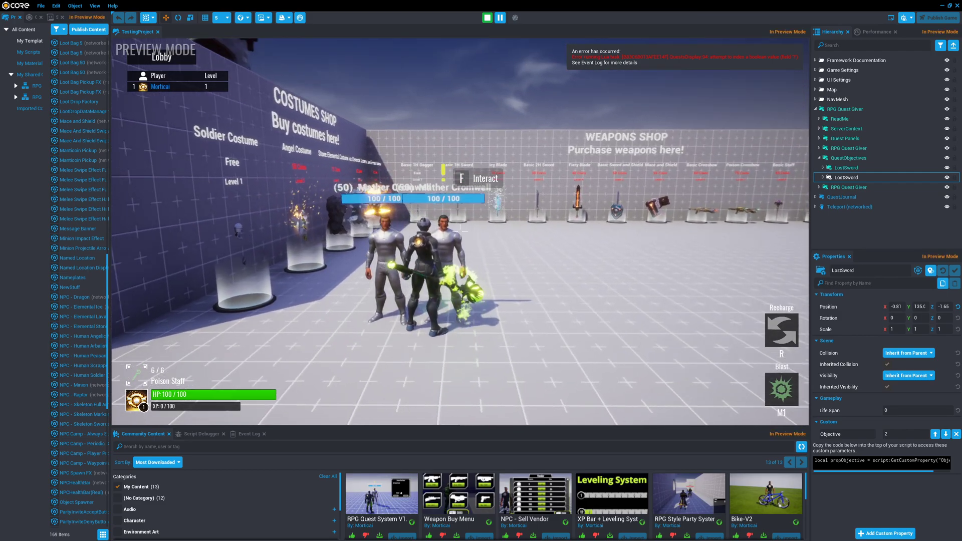
key("s")
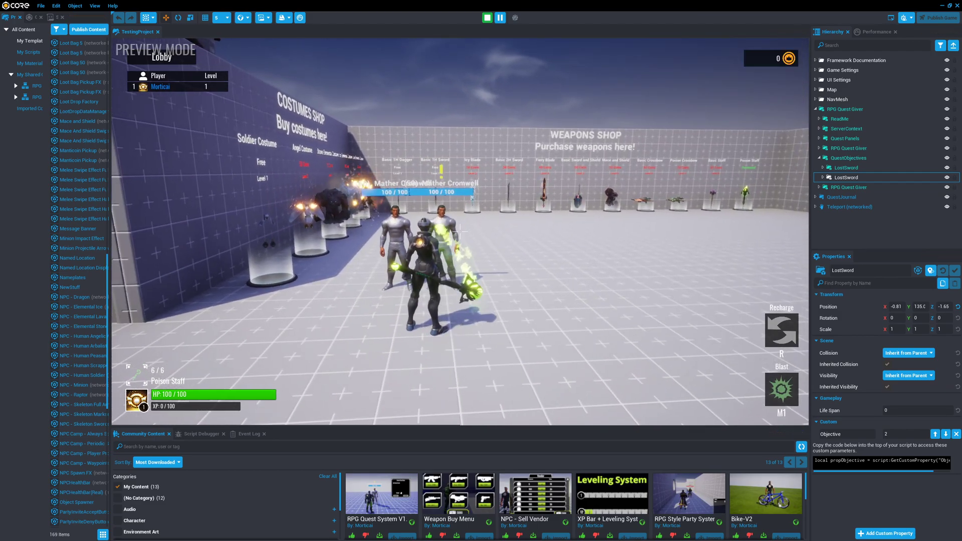
key("equal")
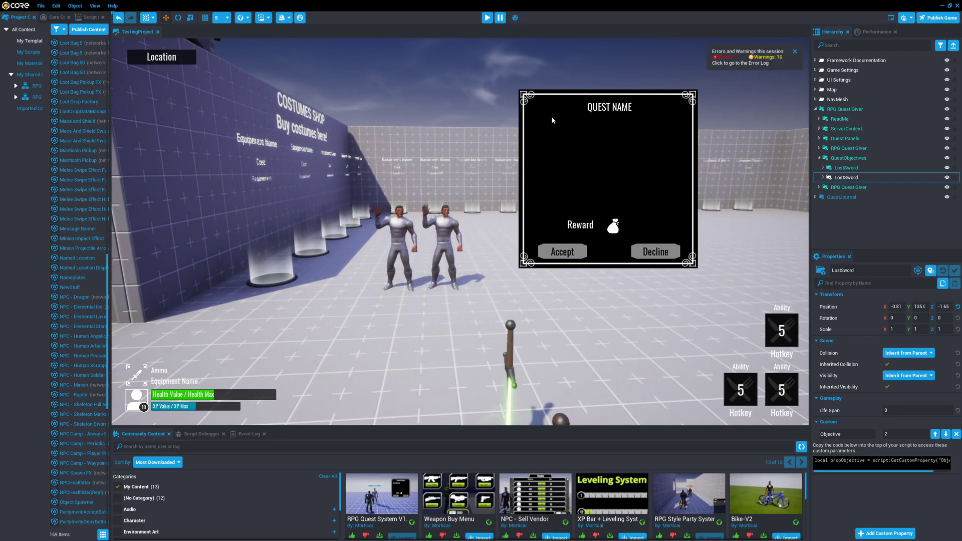
- Select the parent RPG Quest Giver group and look through its custom properties
left_click(844, 109)
scroll(854, 373, "down", 1)
scroll(854, 374, "down", 6)
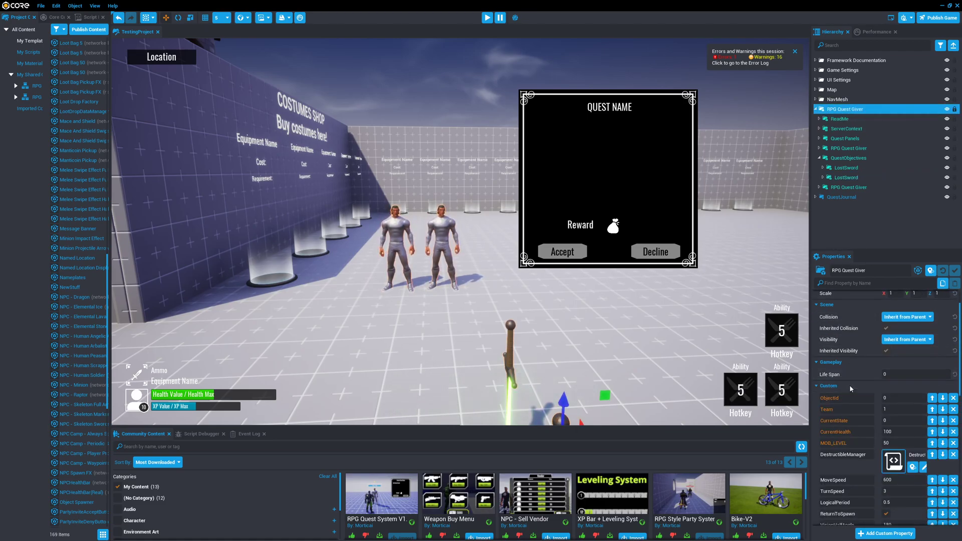
scroll(850, 389, "down", 7)
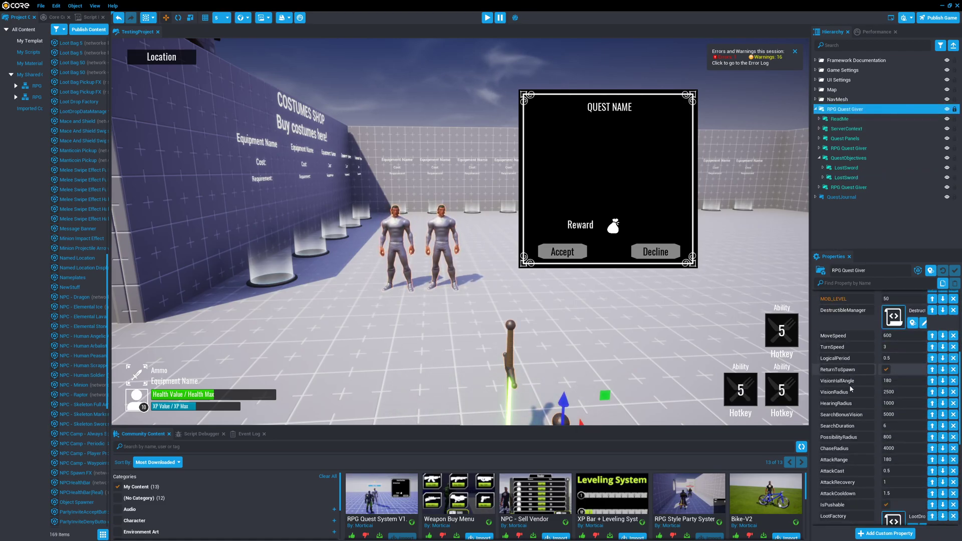